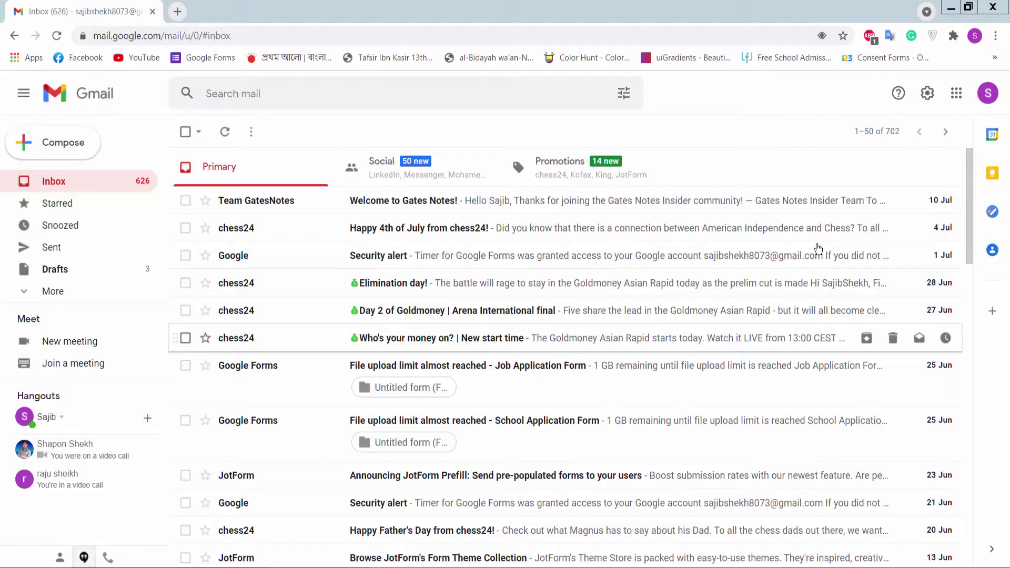
Step: Open the Google apps panel from Gmail and scroll down until Forms appears
{"action": "left_click", "coordinate": [956, 100]}
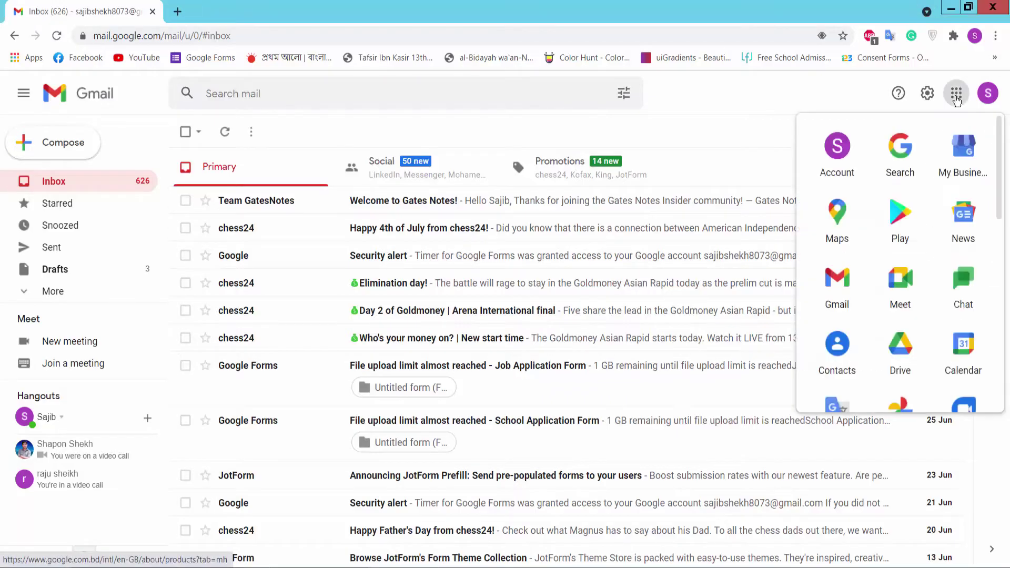
{"action": "scroll", "coordinate": [915, 315], "scroll_direction": "down", "scroll_amount": 5}
{"action": "scroll", "coordinate": [945, 386], "scroll_direction": "down", "scroll_amount": 2}
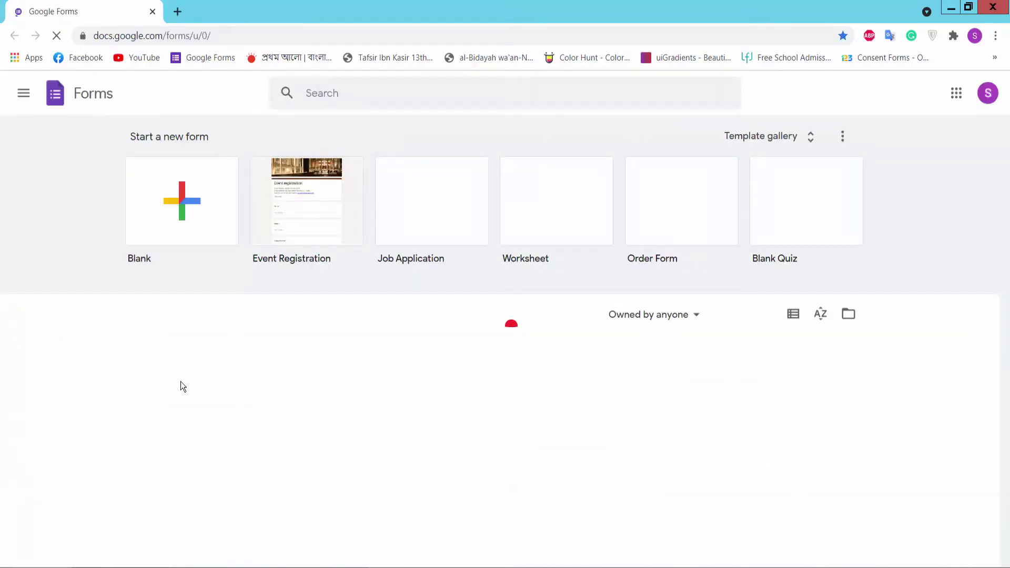
Step: Start a blank form and title it 'Complaint Form'
{"action": "left_click", "coordinate": [180, 215]}
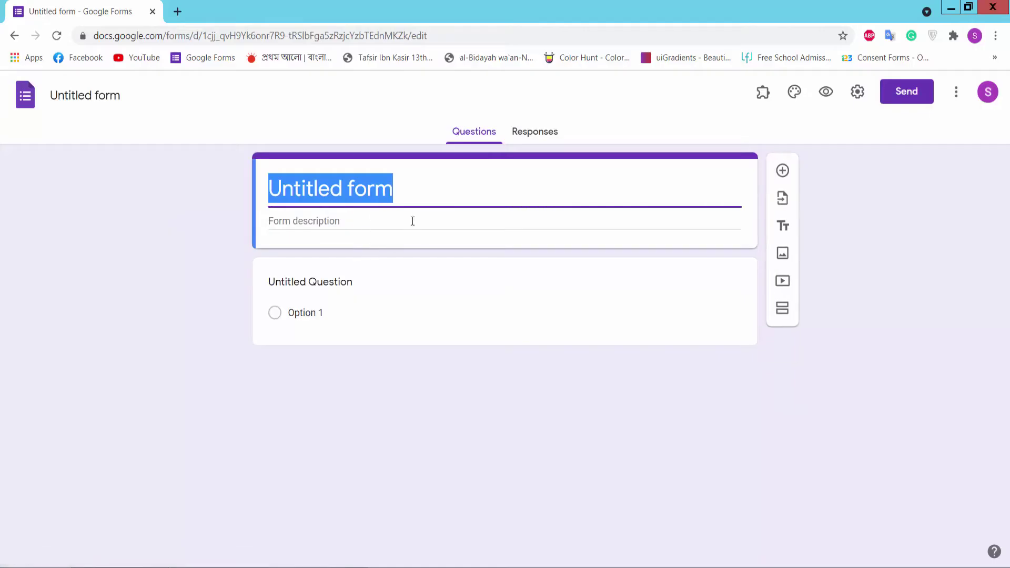
{"action": "type", "text": "Complaint Form"}
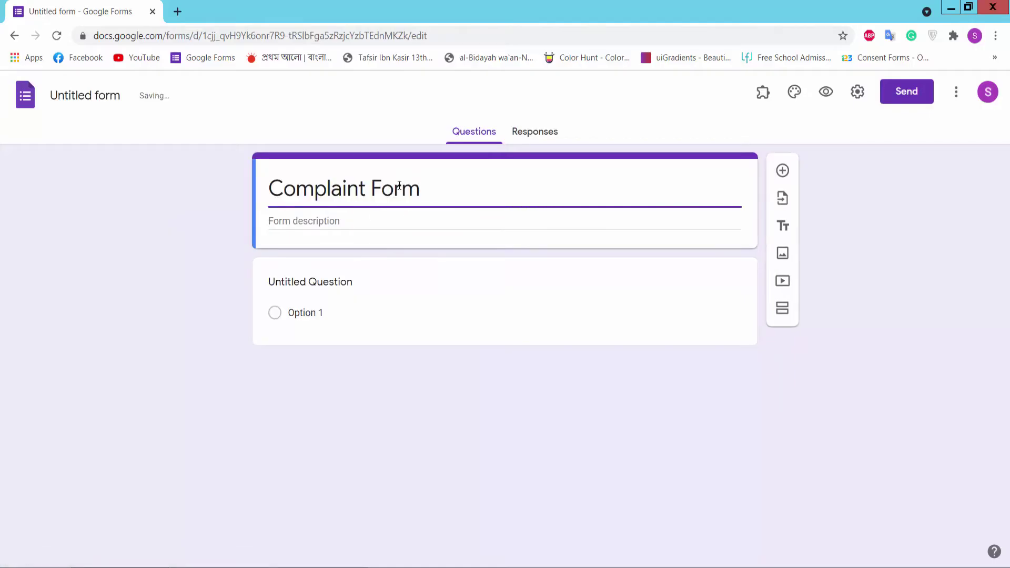
{"action": "left_click", "coordinate": [338, 224]}
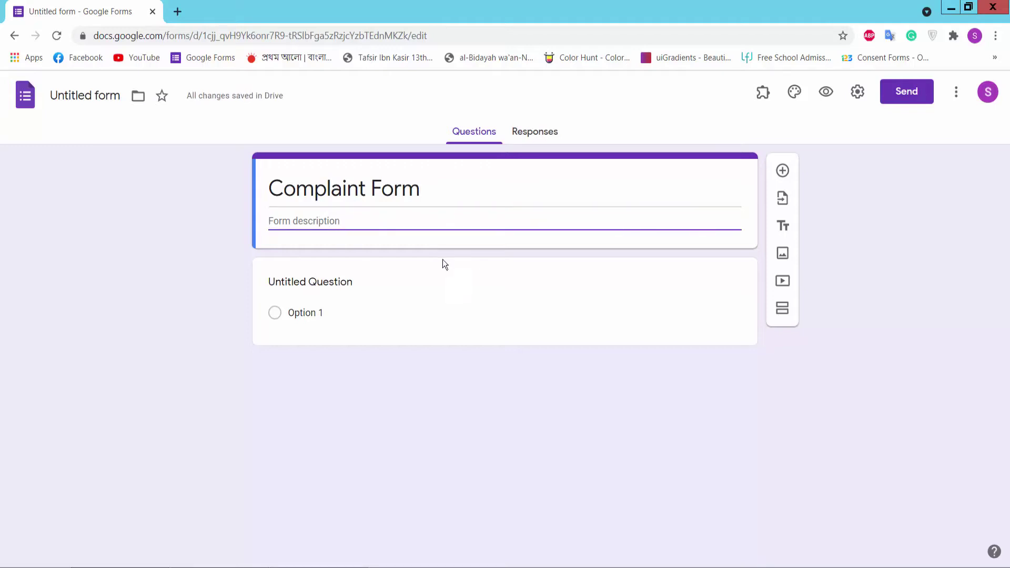
Step: Make the first question a required Short answer titled 'Name'
{"action": "left_click", "coordinate": [323, 286]}
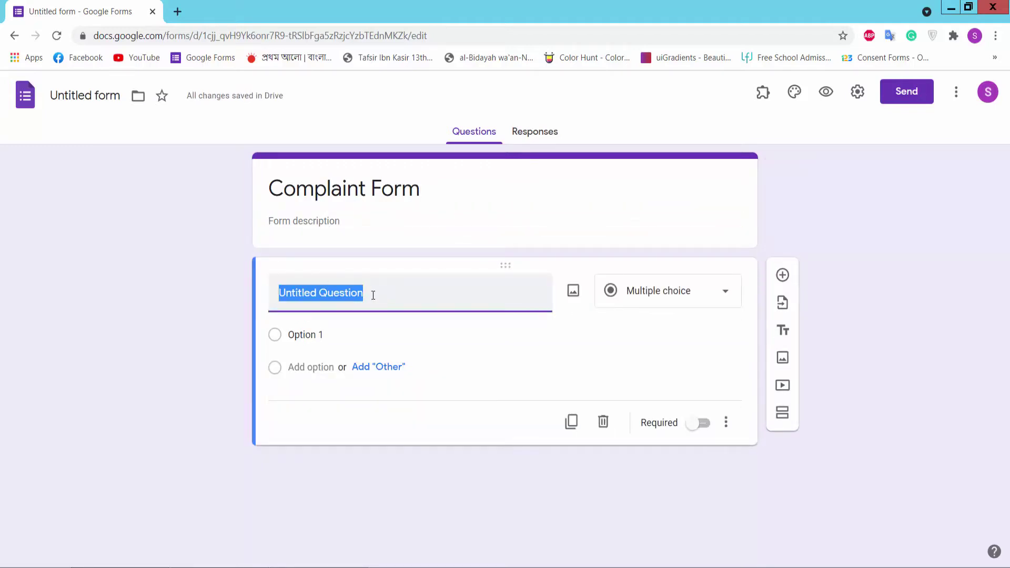
{"action": "type", "text": "Nane"}
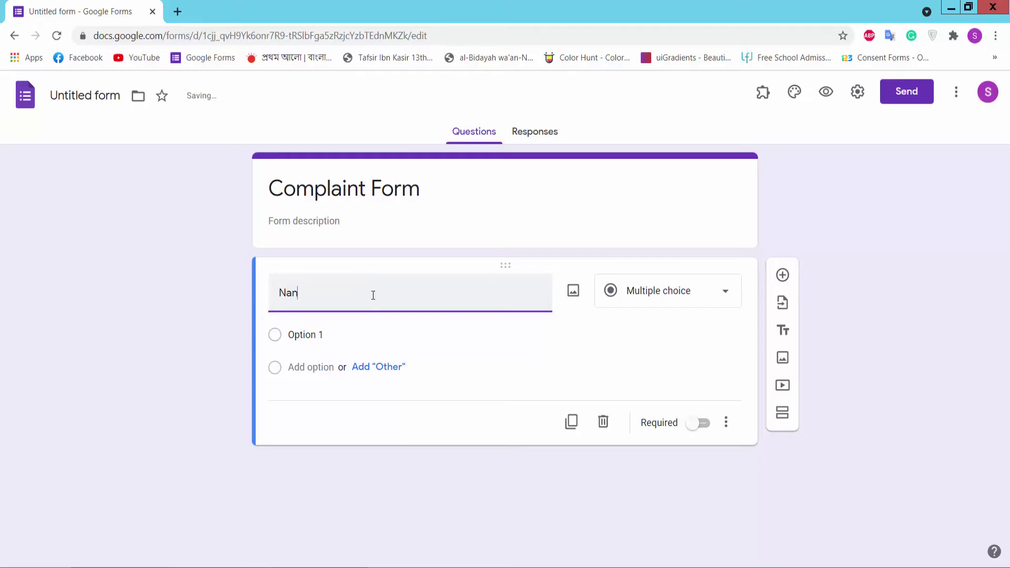
{"action": "left_click", "coordinate": [670, 292]}
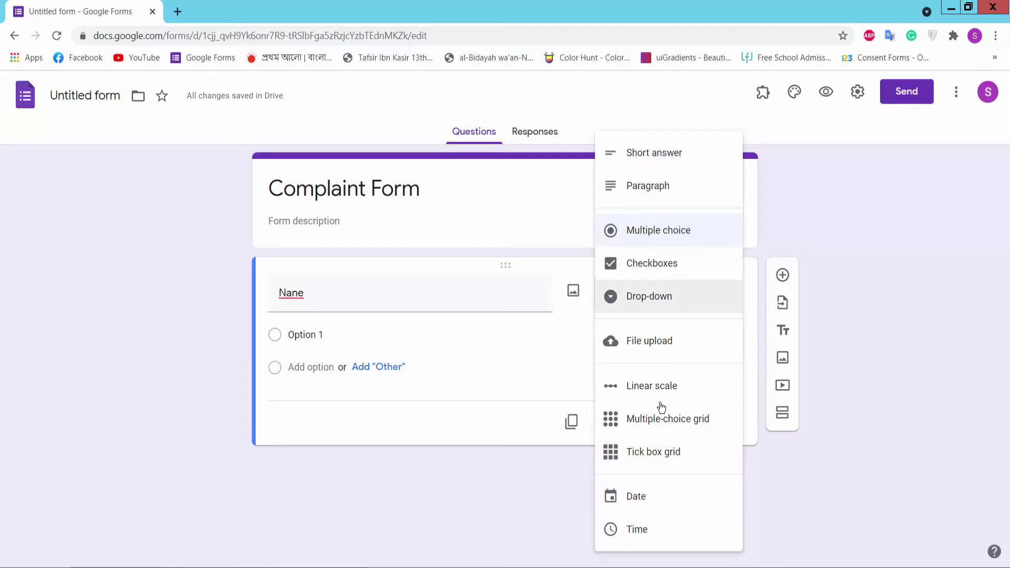
{"action": "left_click", "coordinate": [662, 158]}
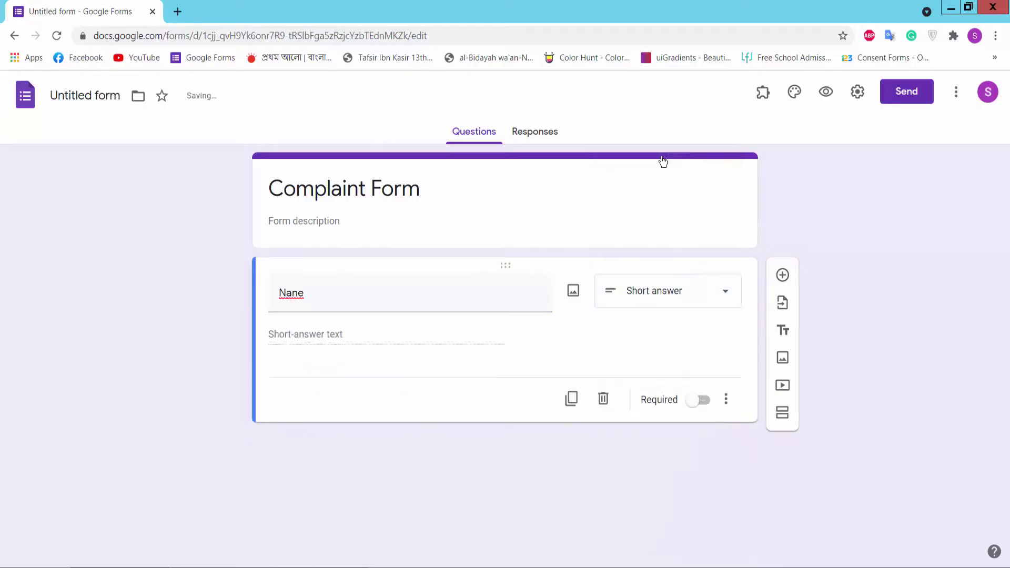
{"action": "double_click", "coordinate": [299, 295]}
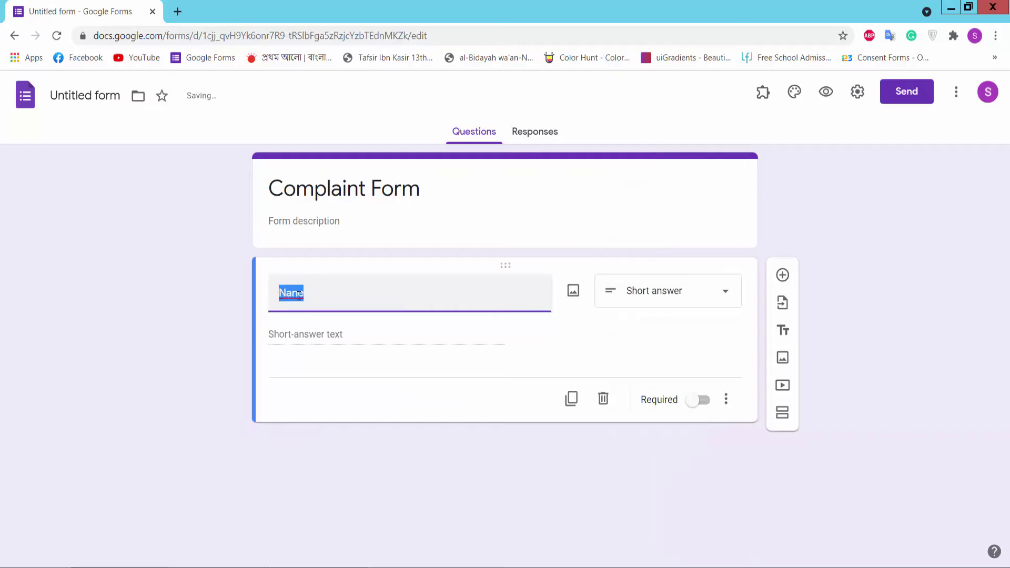
{"action": "type", "text": "Na"}
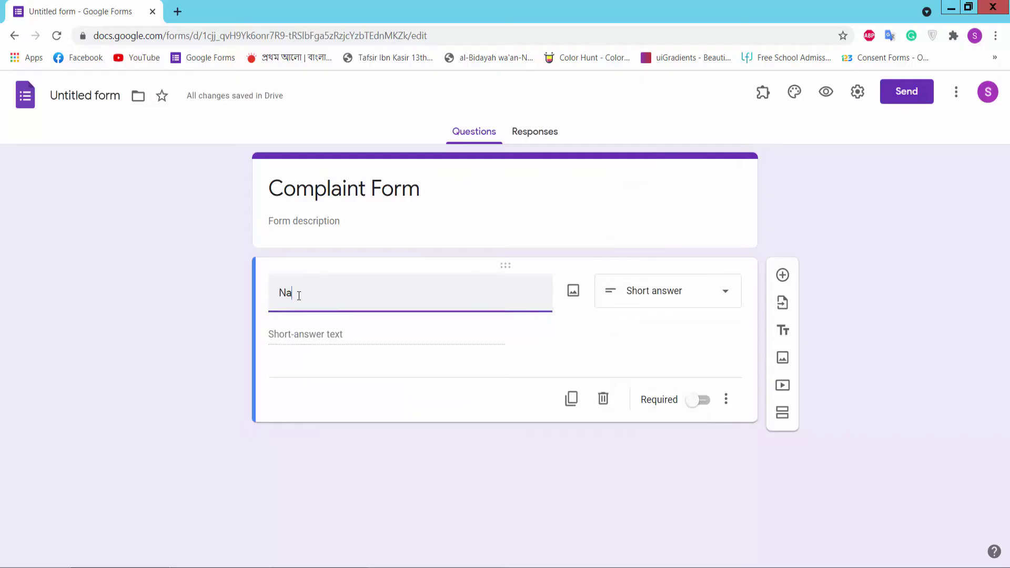
{"action": "type", "text": "me"}
{"action": "left_click", "coordinate": [701, 402]}
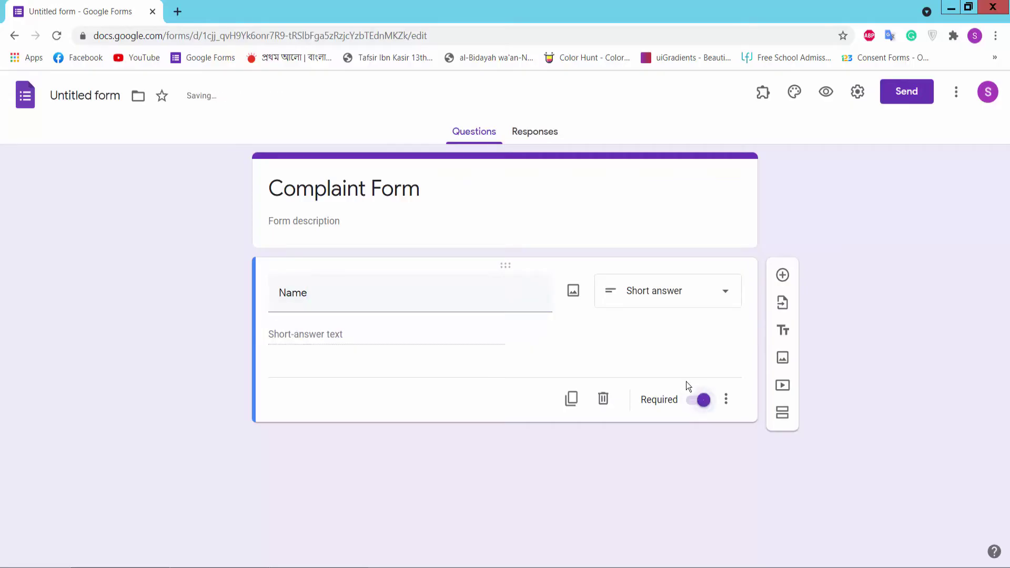
Step: Add a required 'Email' question, pasting its title from the notes
{"action": "left_click", "coordinate": [783, 276]}
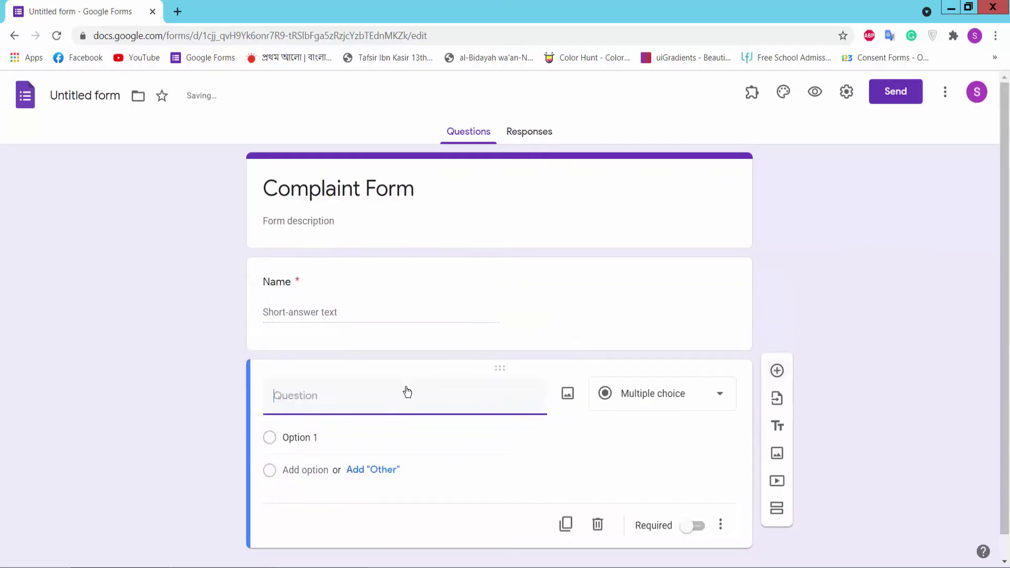
{"action": "key", "text": "alt+Tab"}
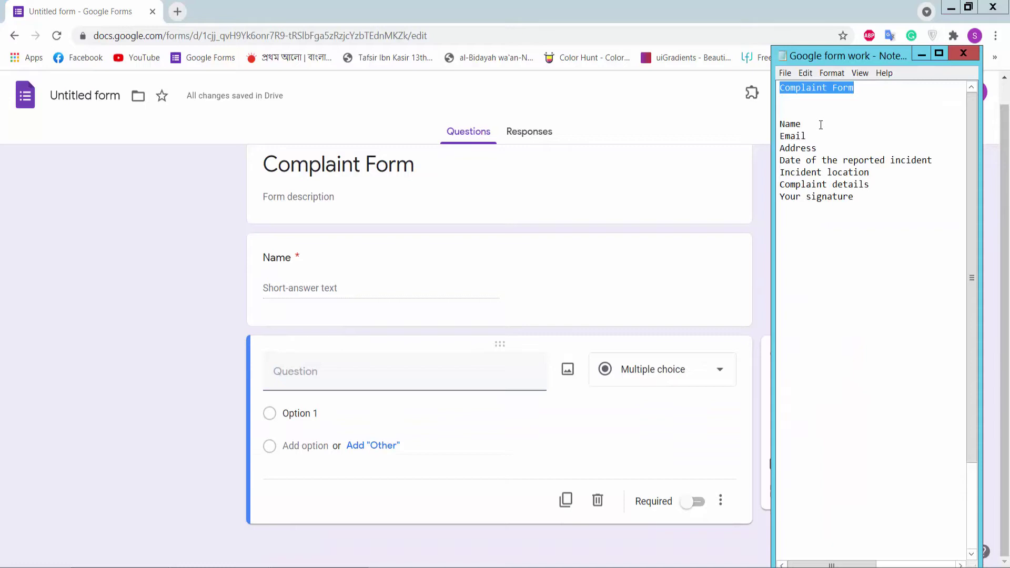
{"action": "left_click_drag", "start_coordinate": [824, 136], "coordinate": [773, 136]}
{"action": "key", "text": "ctrl+c"}
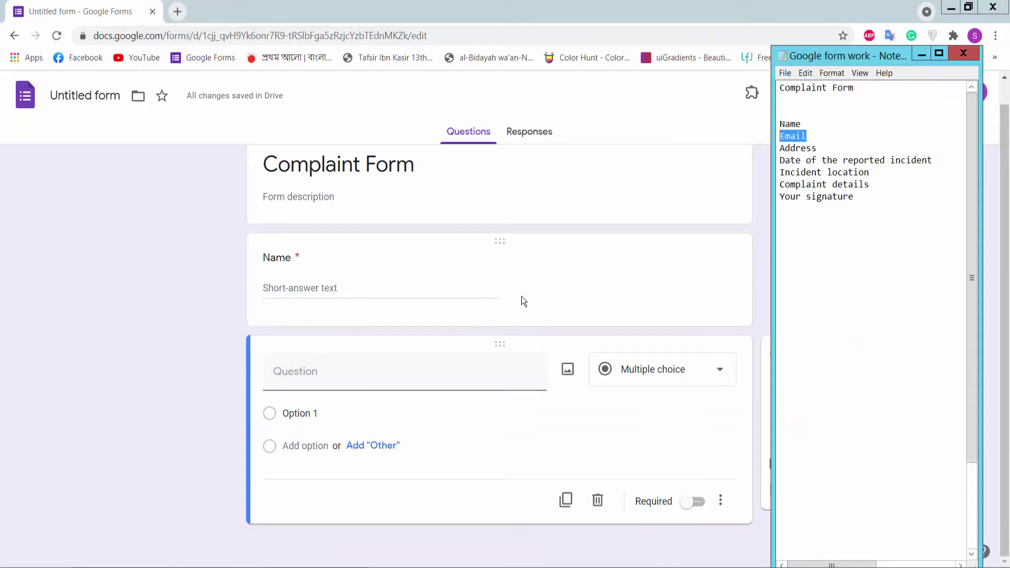
{"action": "left_click", "coordinate": [339, 372]}
{"action": "key", "text": "ctrl+v"}
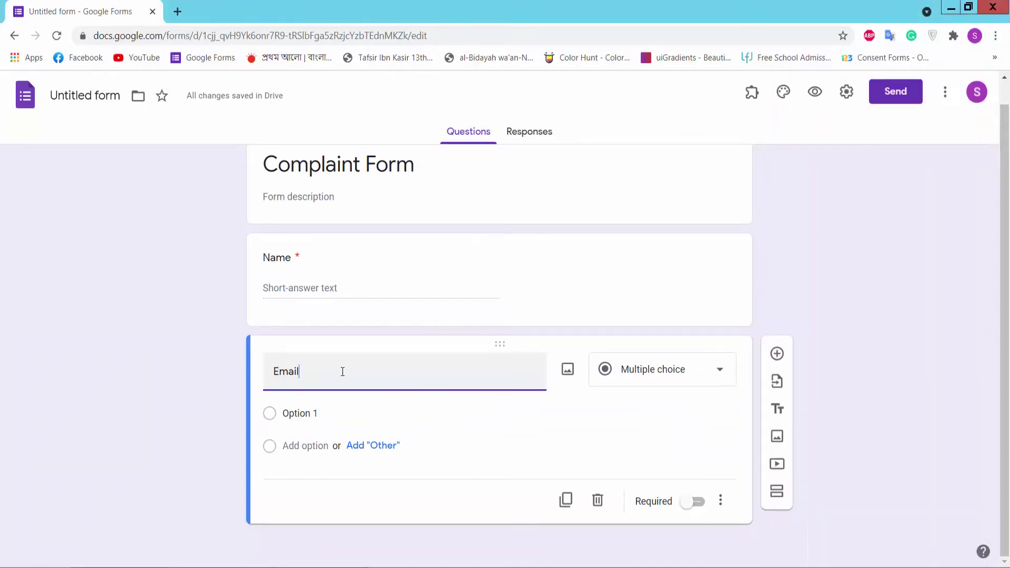
{"action": "left_click", "coordinate": [697, 502]}
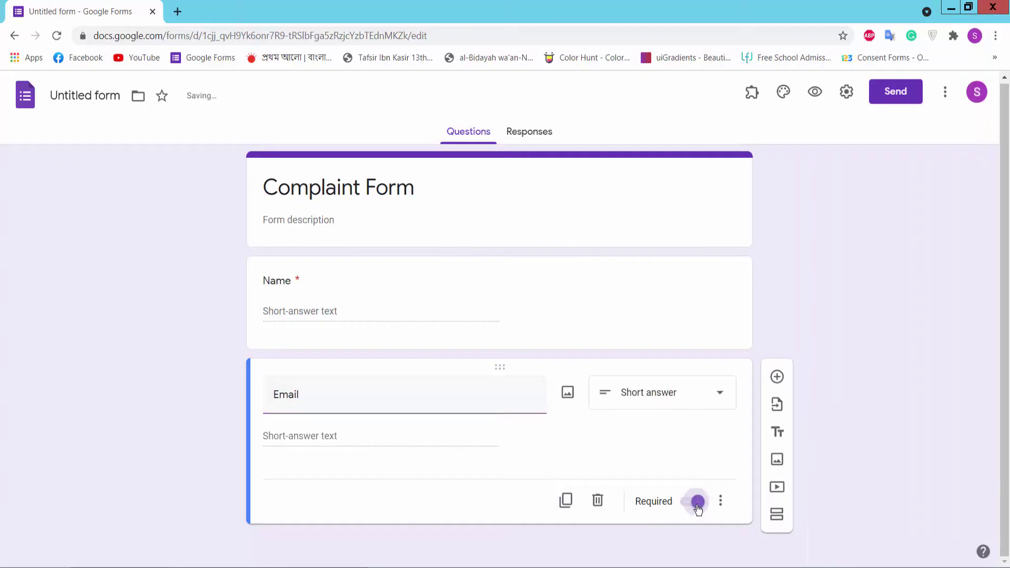
Step: Add a required 'Address' paragraph question from the notes, then another blank question
{"action": "left_click", "coordinate": [778, 376]}
{"action": "key", "text": "alt+Tab"}
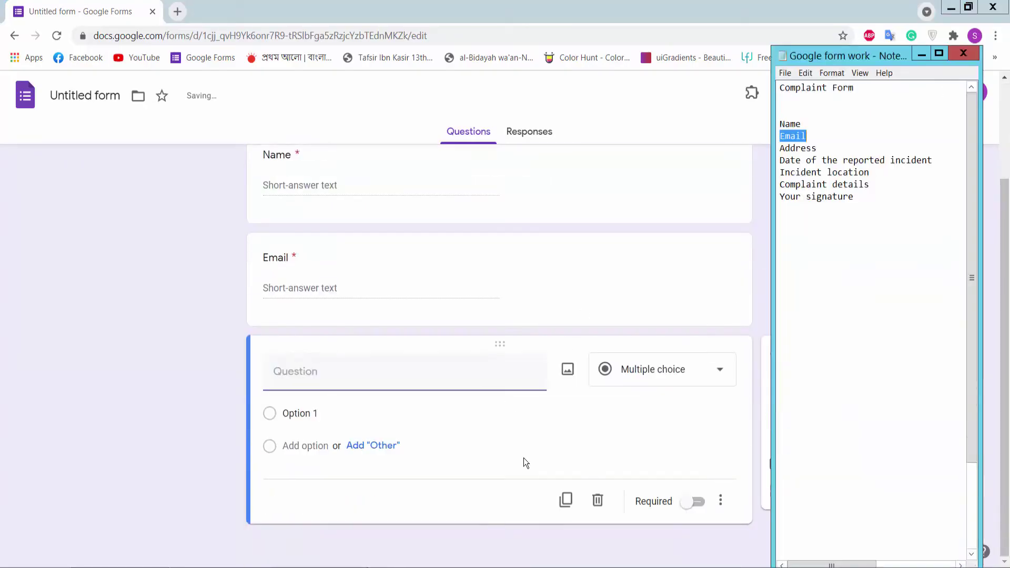
{"action": "left_click_drag", "start_coordinate": [820, 148], "coordinate": [776, 152]}
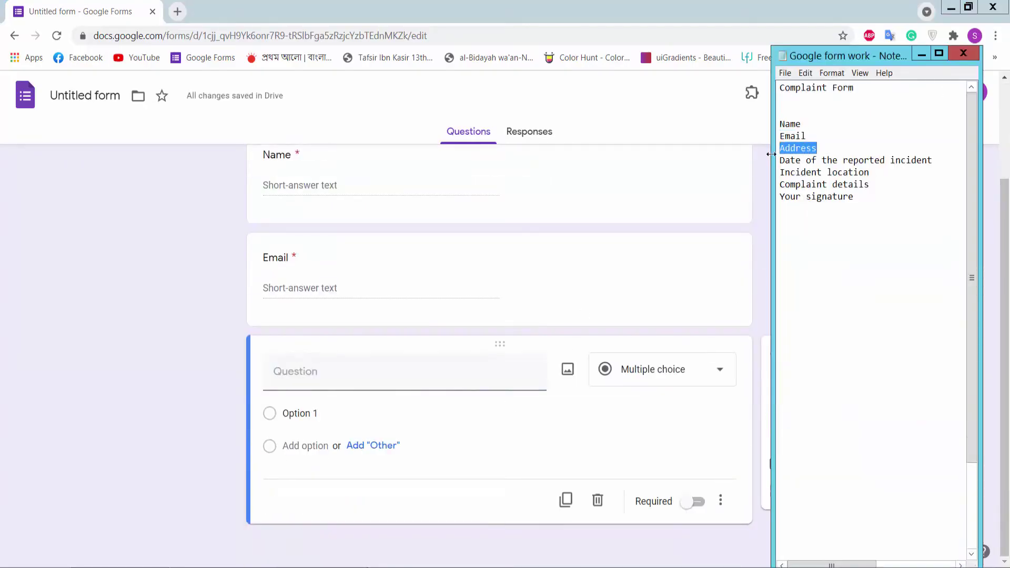
{"action": "key", "text": "ctrl+c"}
{"action": "left_click", "coordinate": [332, 368]}
{"action": "key", "text": "ctrl+v"}
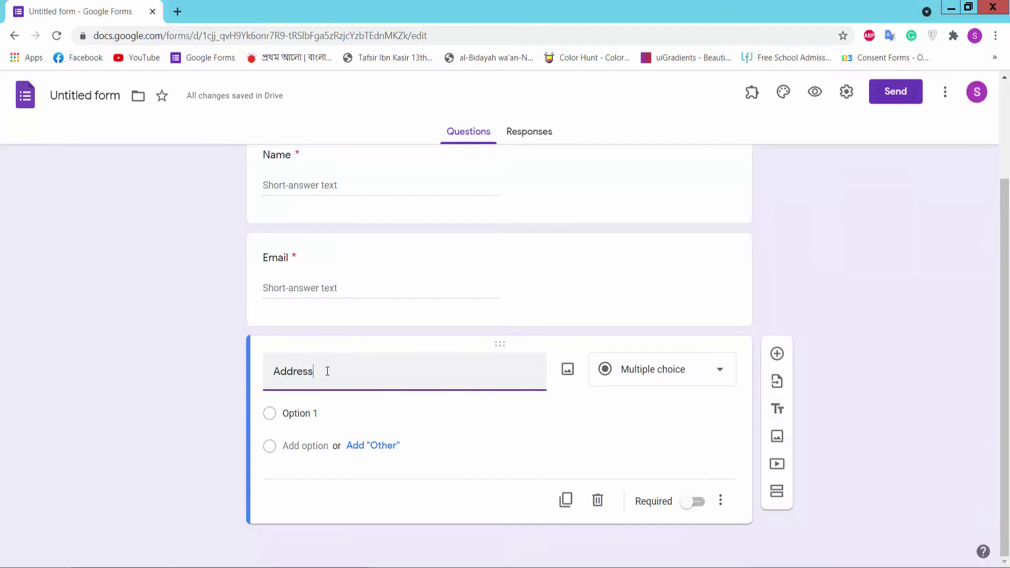
{"action": "left_click", "coordinate": [696, 503]}
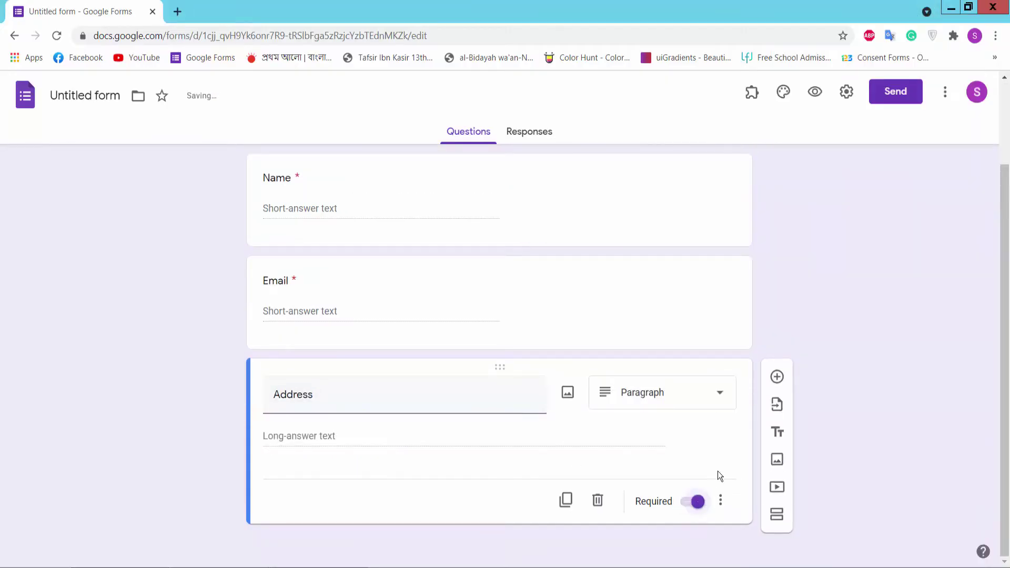
{"action": "left_click", "coordinate": [777, 376]}
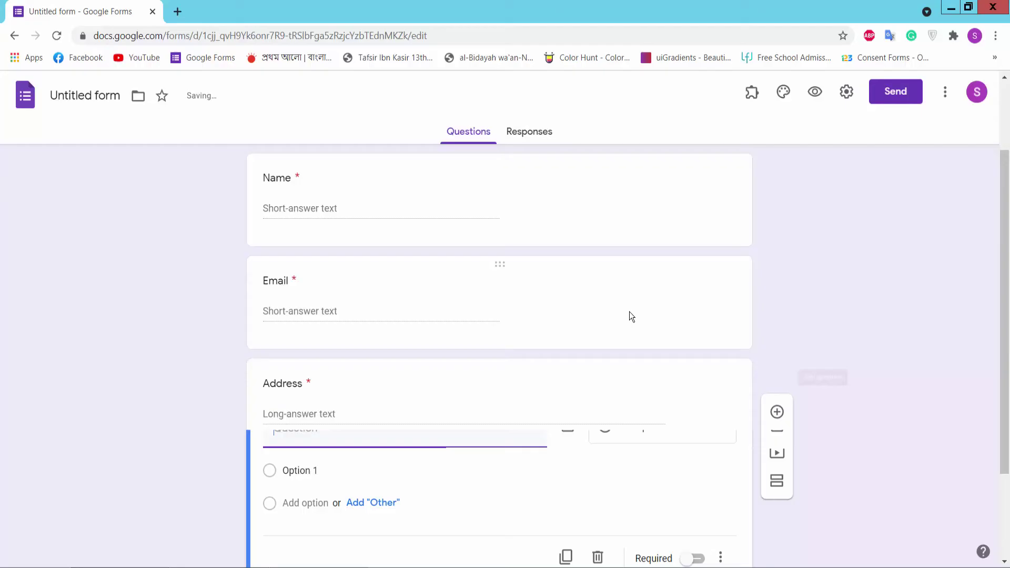
Step: Make the new question a required Date question titled 'Date of the reported incident'
{"action": "key", "text": "alt+Tab"}
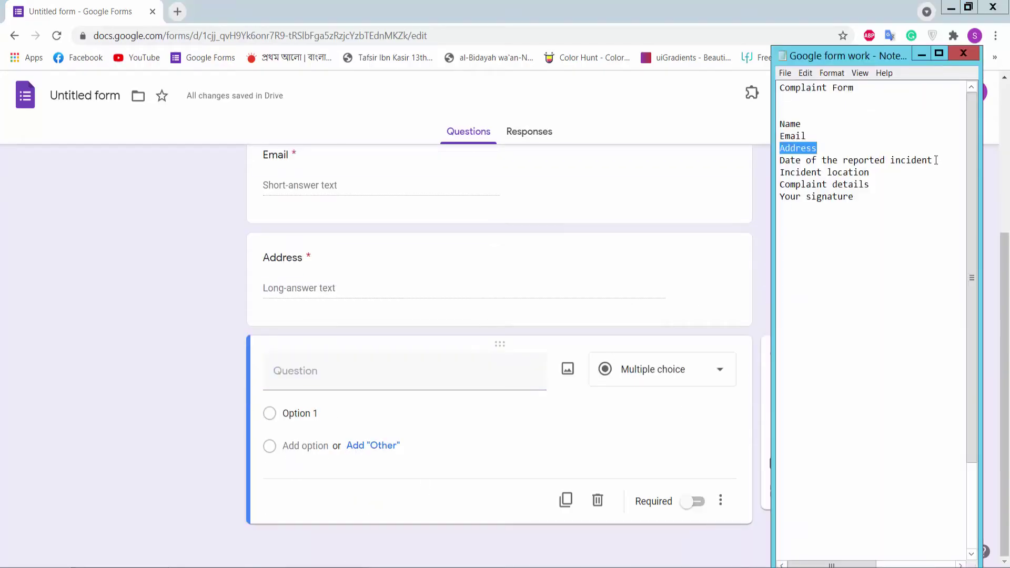
{"action": "left_click_drag", "start_coordinate": [936, 160], "coordinate": [771, 160]}
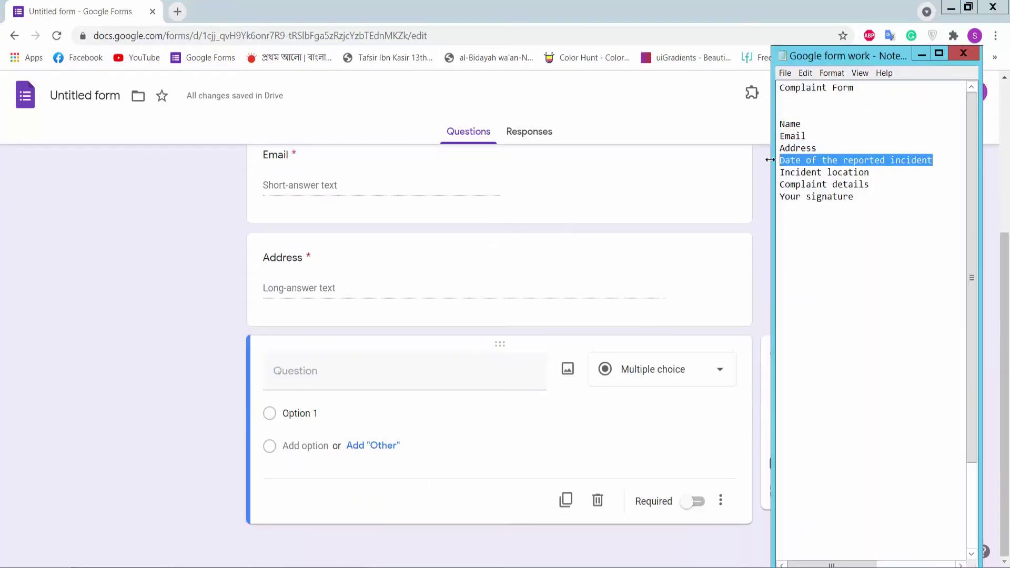
{"action": "left_click", "coordinate": [351, 380]}
{"action": "key", "text": "ctrl+v"}
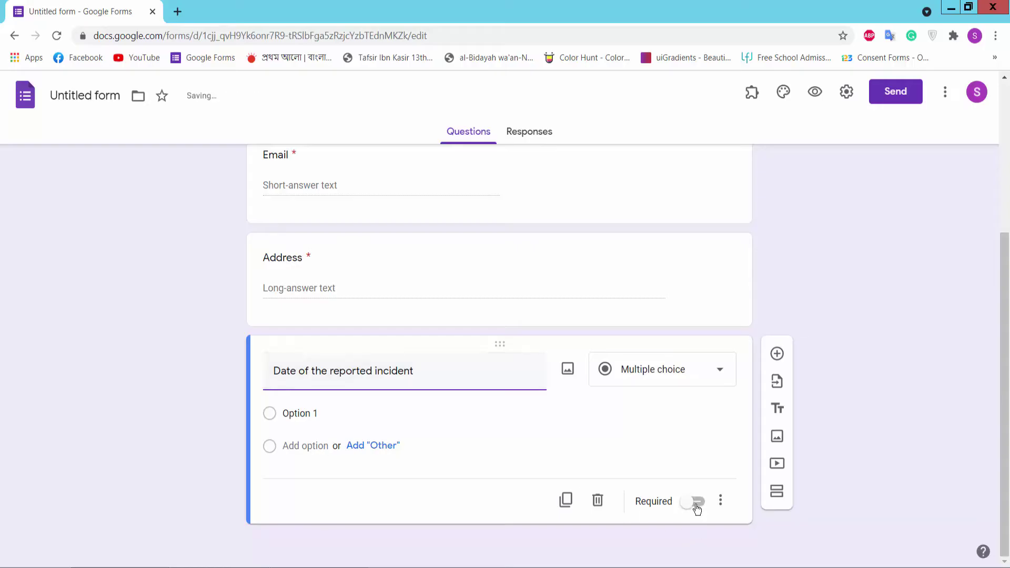
{"action": "left_click", "coordinate": [695, 501]}
{"action": "left_click", "coordinate": [695, 400]}
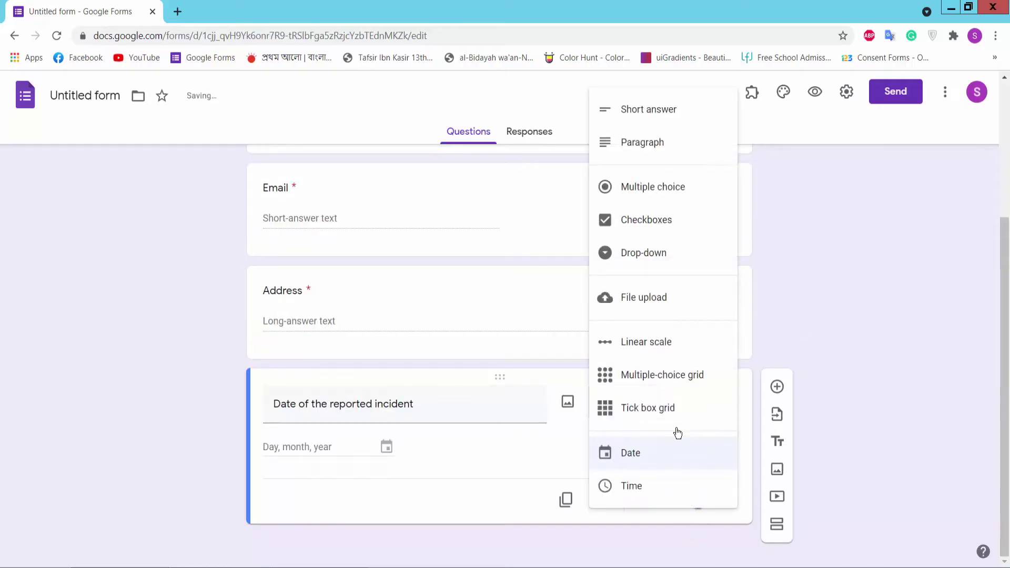
{"action": "left_click", "coordinate": [634, 453]}
Step: Add a required Short answer question 'Incident location', followed by a new blank question
{"action": "left_click", "coordinate": [777, 387]}
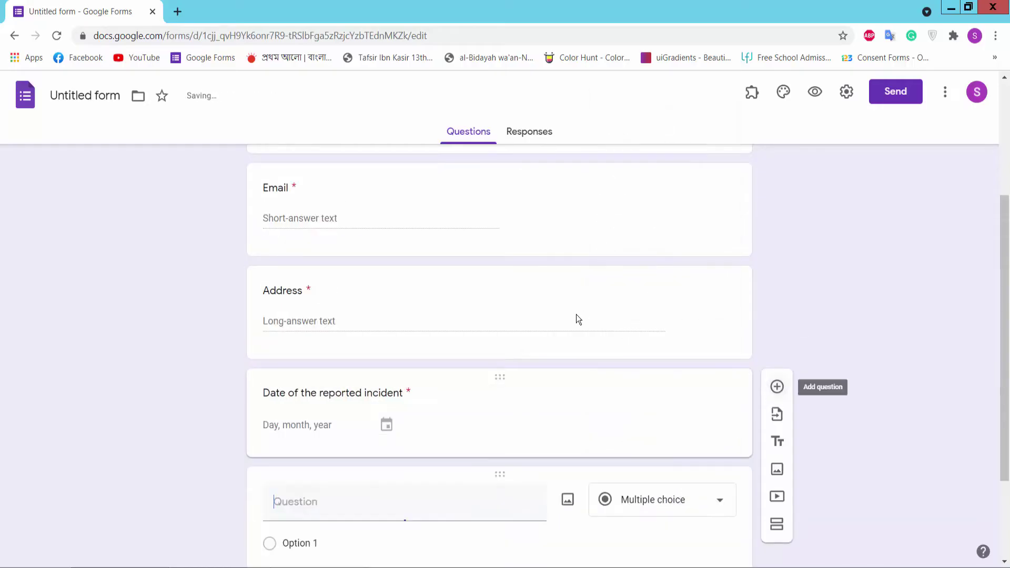
{"action": "left_click", "coordinate": [369, 560]}
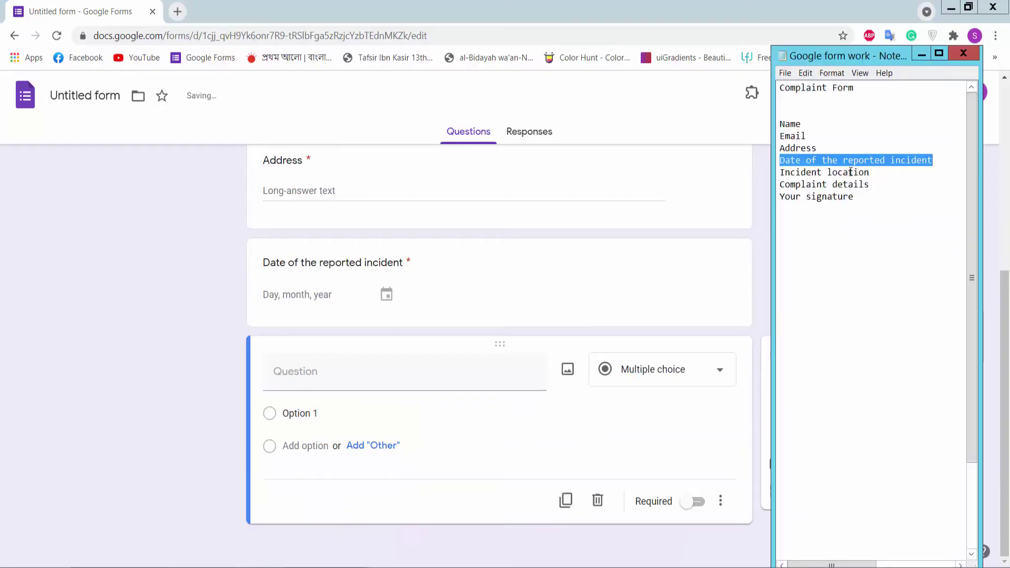
{"action": "left_click_drag", "start_coordinate": [870, 172], "coordinate": [782, 174]}
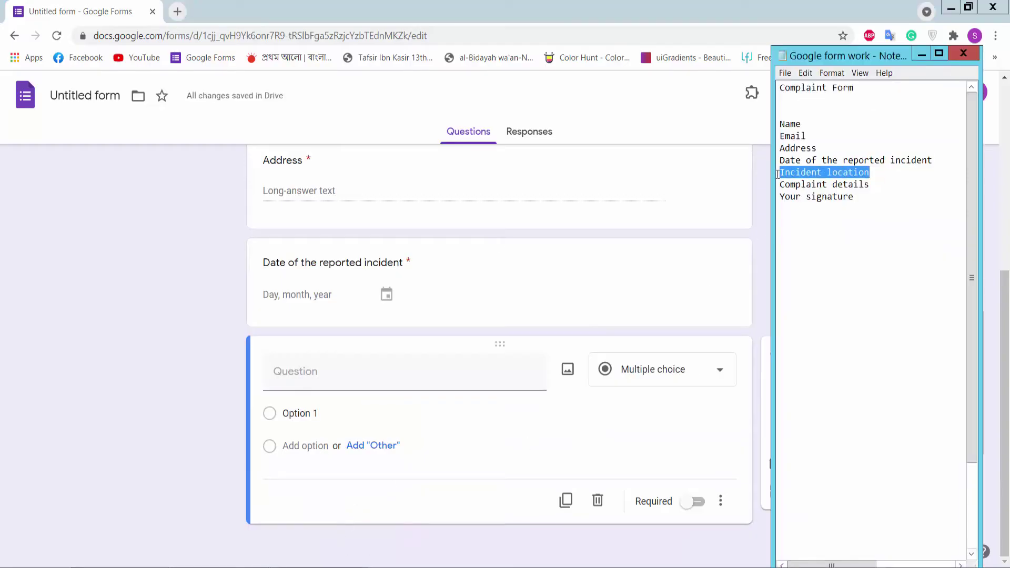
{"action": "key", "text": "ctrl+c"}
{"action": "left_click", "coordinate": [350, 367]}
{"action": "key", "text": "ctrl+v"}
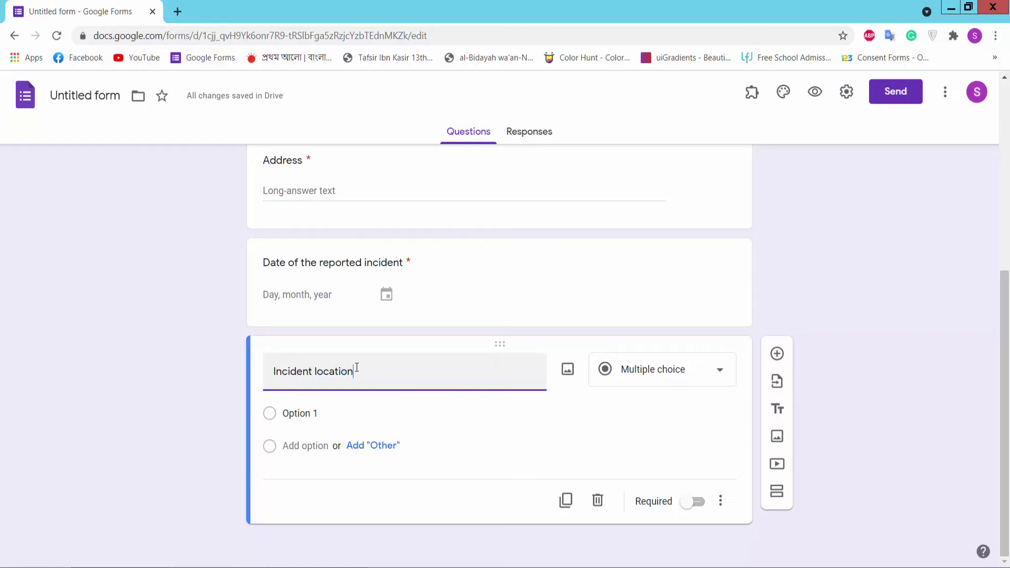
{"action": "left_click", "coordinate": [656, 391]}
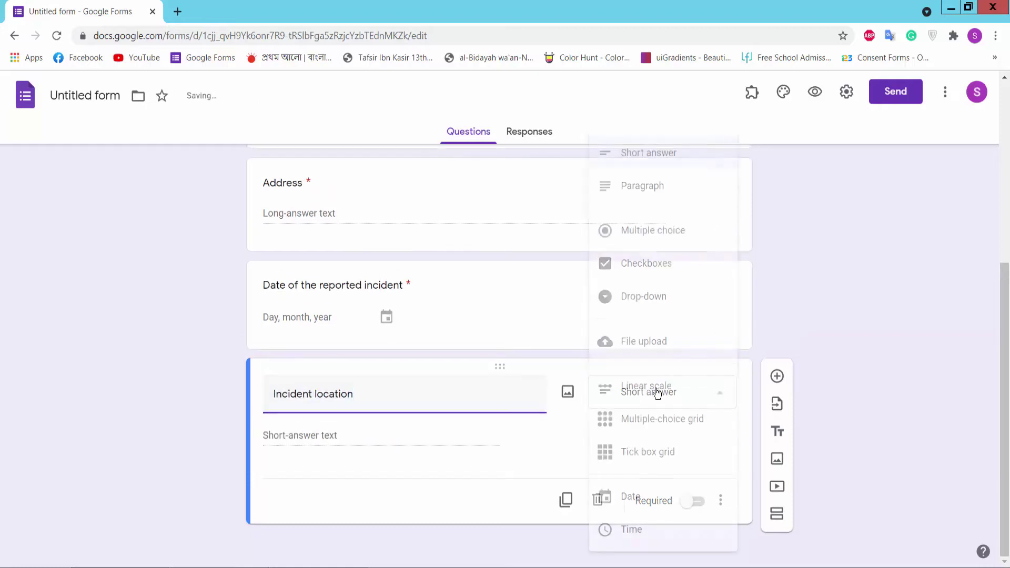
{"action": "left_click", "coordinate": [675, 156]}
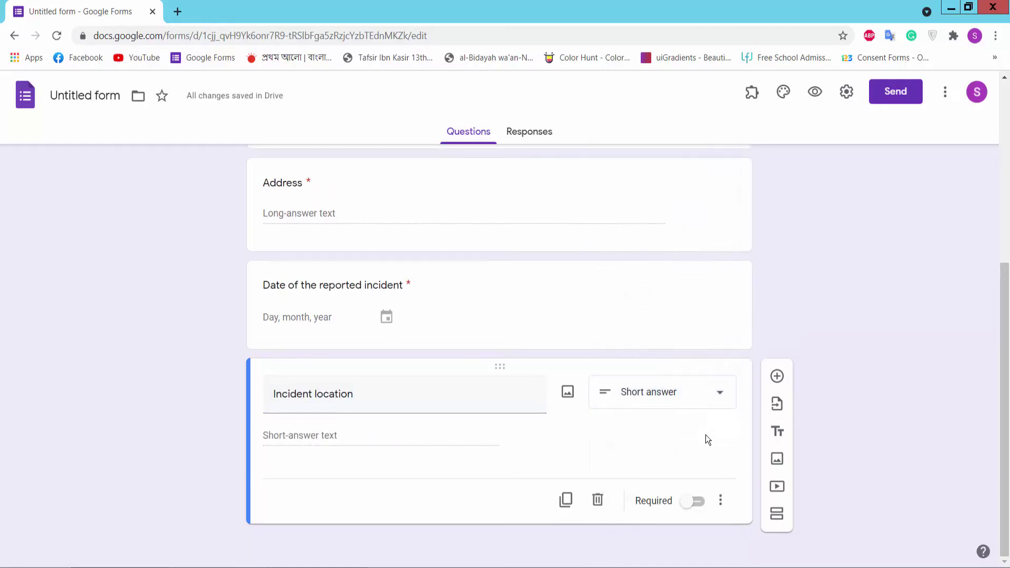
{"action": "left_click", "coordinate": [694, 501]}
{"action": "left_click", "coordinate": [777, 376]}
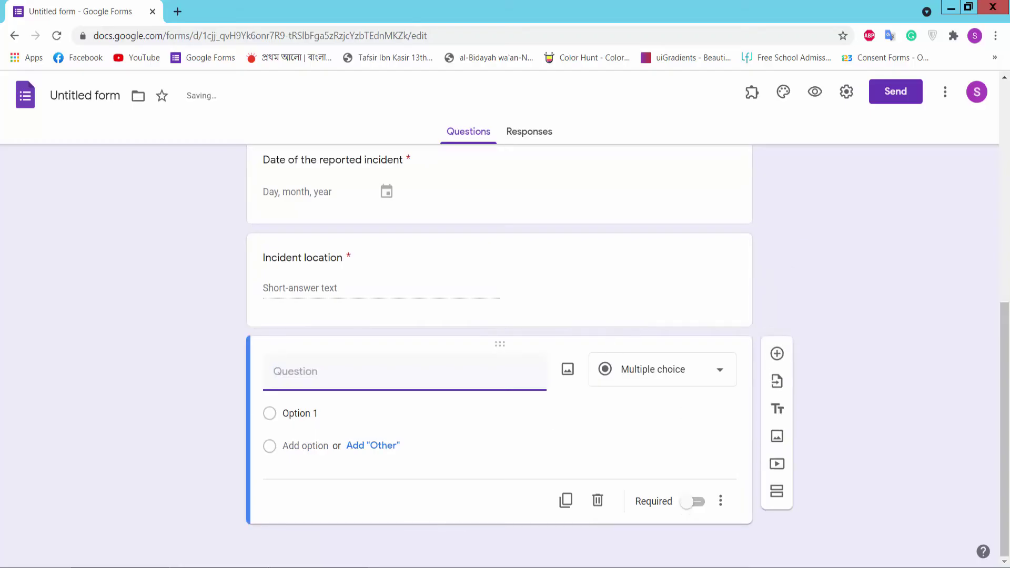
{"action": "key", "text": "alt+Tab"}
Step: Title the new question 'Complaint details' and make it required
{"action": "left_click_drag", "start_coordinate": [869, 185], "coordinate": [779, 183]}
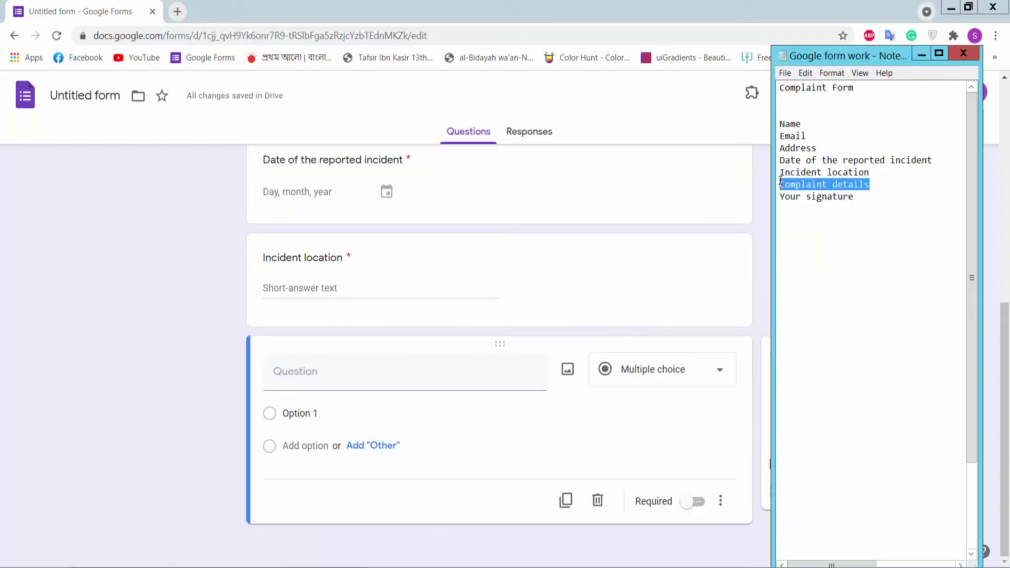
{"action": "left_click", "coordinate": [409, 385]}
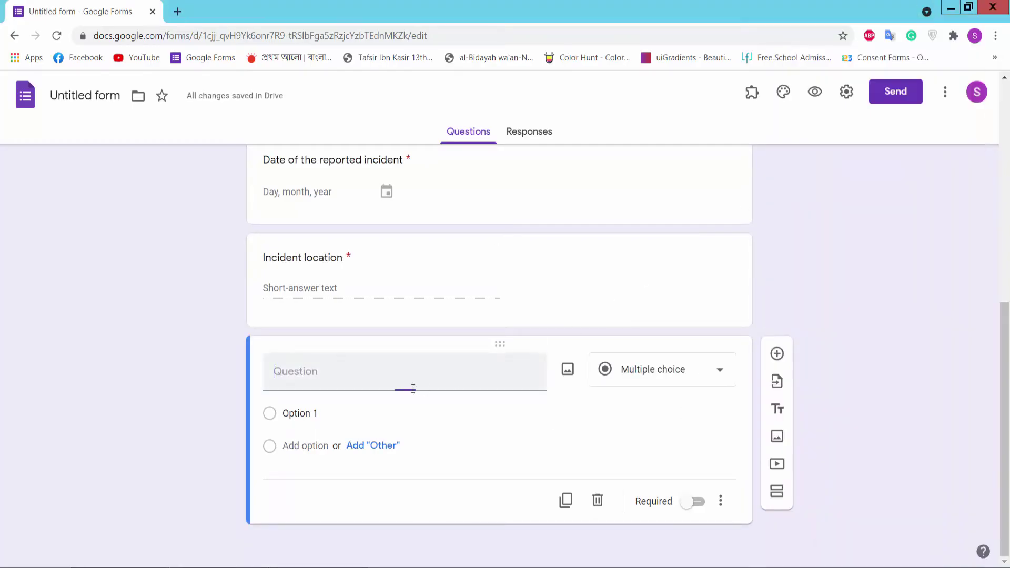
{"action": "key", "text": "ctrl+v"}
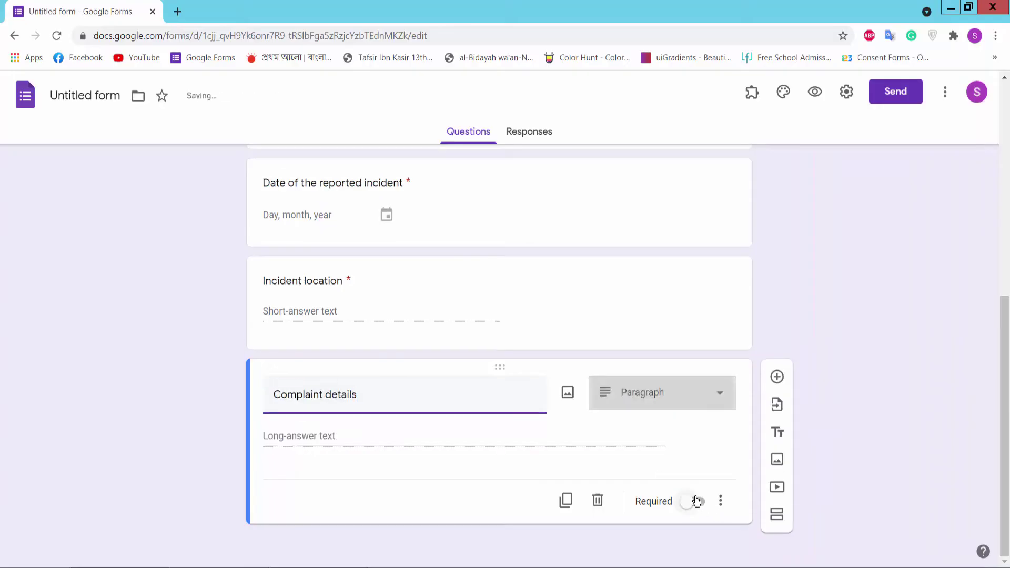
{"action": "left_click", "coordinate": [698, 501]}
Step: Add a required 'Your signature' question pasted from the notes
{"action": "left_click", "coordinate": [778, 377]}
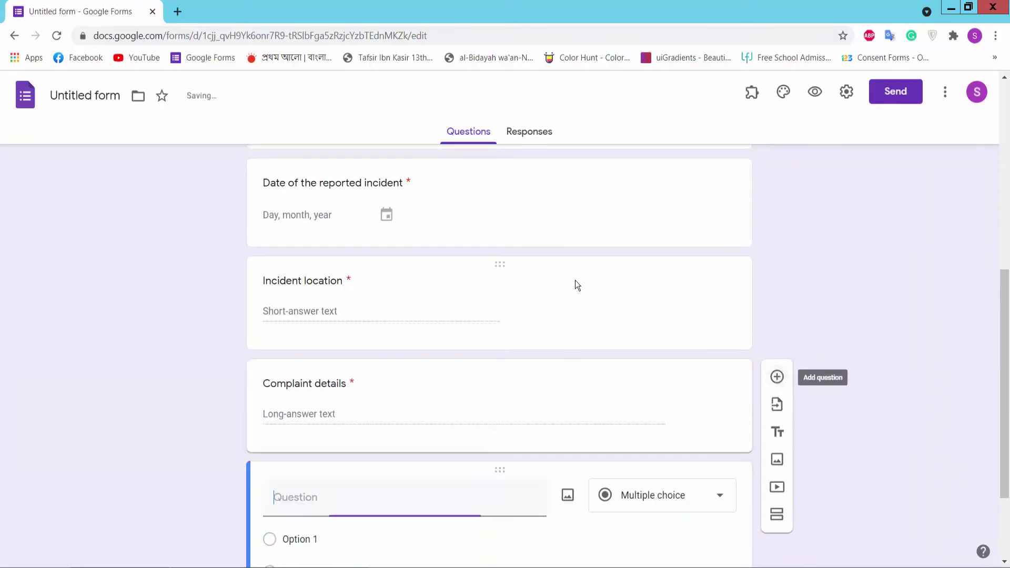
{"action": "key", "text": "alt+Tab"}
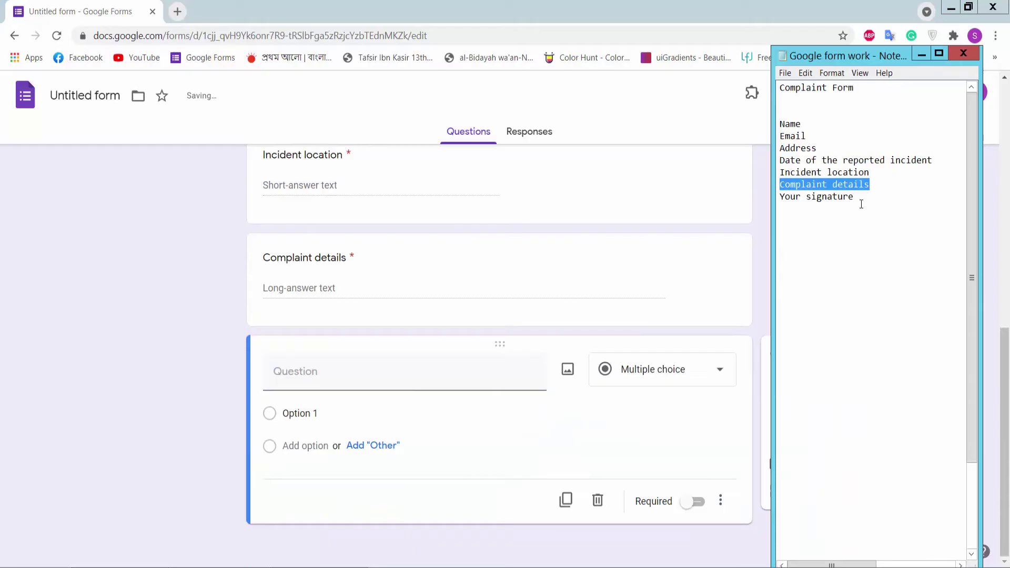
{"action": "left_click_drag", "start_coordinate": [862, 204], "coordinate": [775, 198]}
{"action": "key", "text": "ctrl+c"}
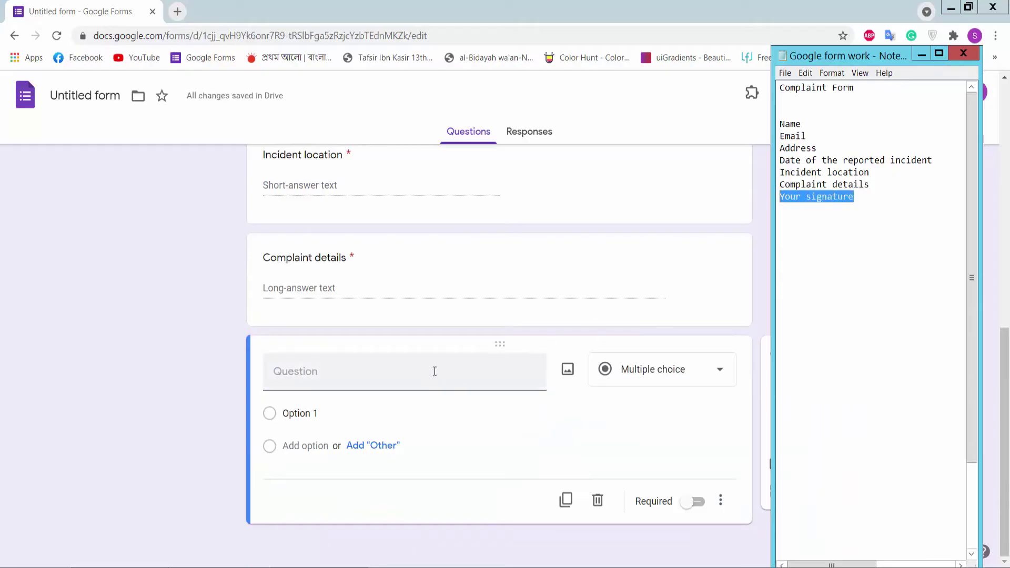
{"action": "left_click", "coordinate": [419, 368]}
{"action": "key", "text": "ctrl+v"}
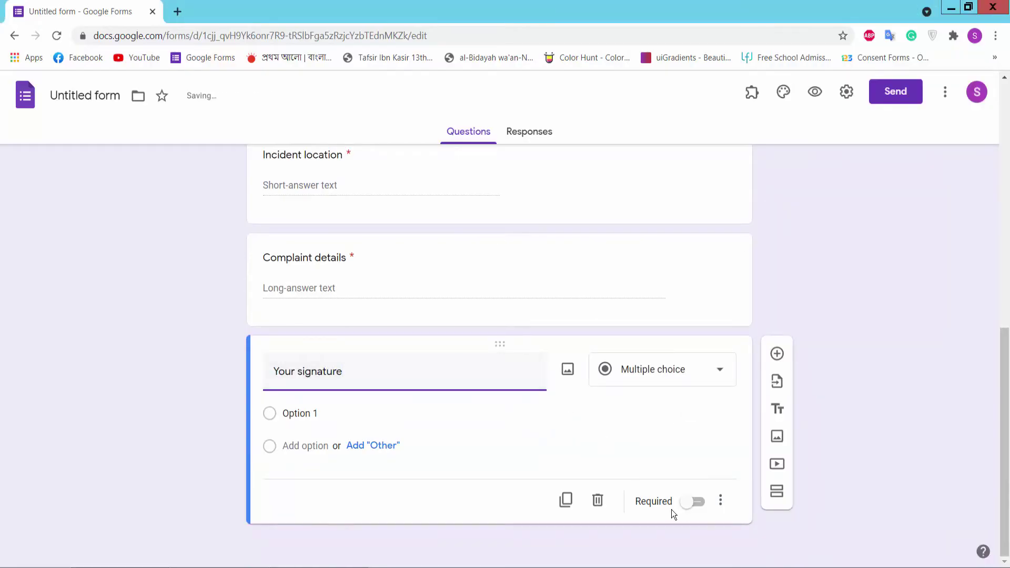
{"action": "left_click", "coordinate": [694, 502]}
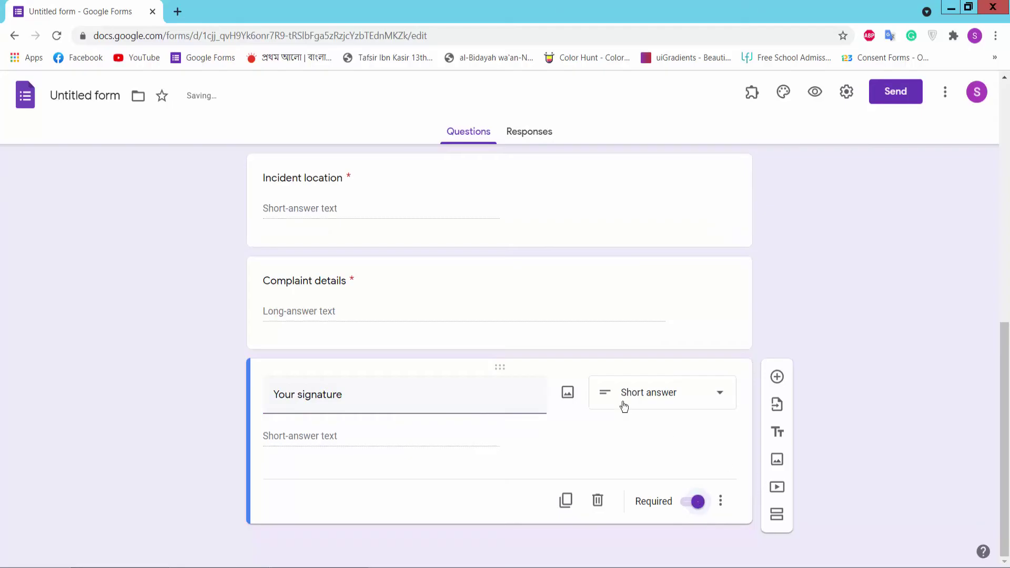
{"action": "scroll", "coordinate": [658, 332], "scroll_direction": "up", "scroll_amount": 4}
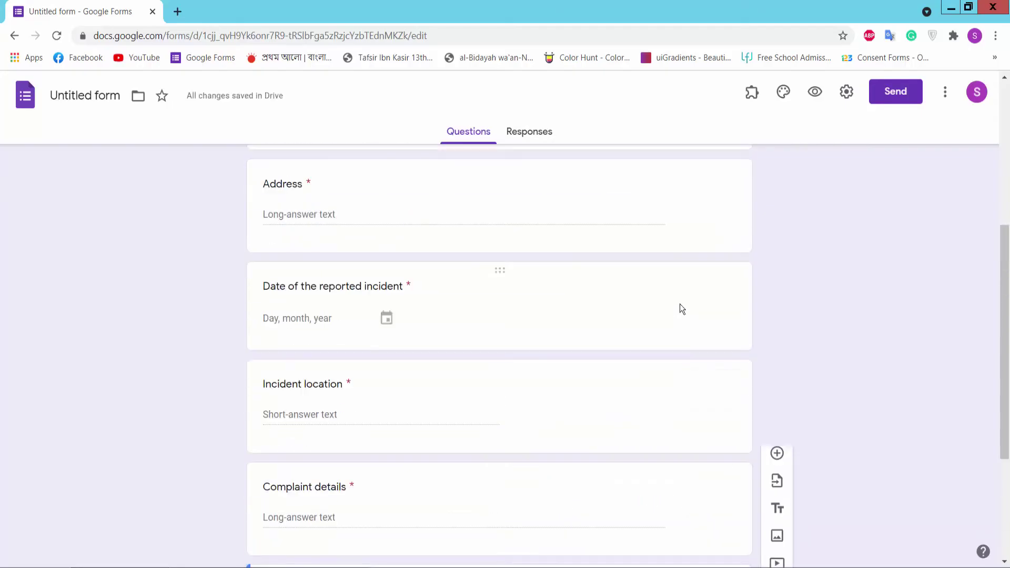
Step: Preview the form and enter the respondent's name and email address
{"action": "left_click", "coordinate": [815, 94]}
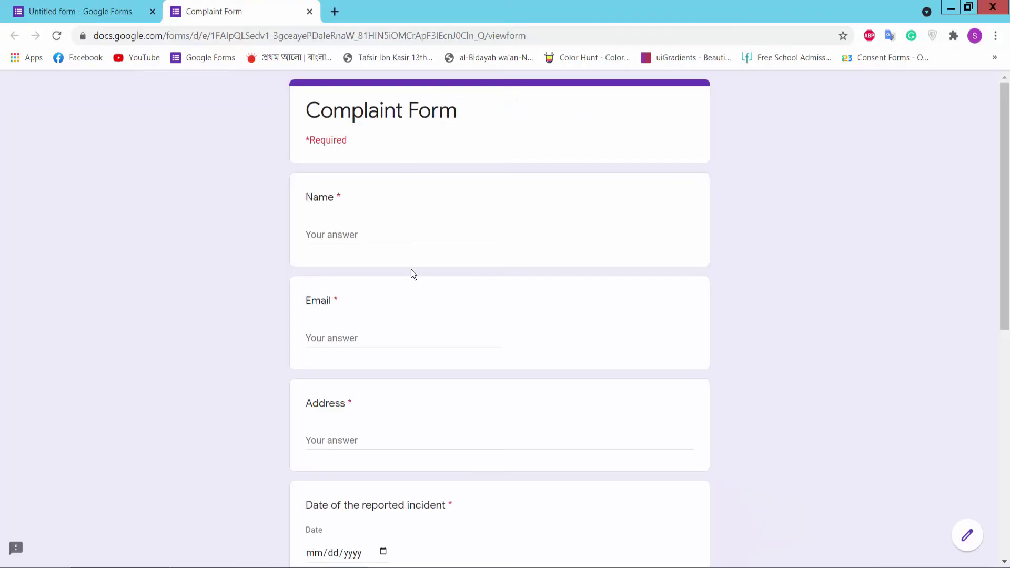
{"action": "scroll", "coordinate": [447, 350], "scroll_direction": "down", "scroll_amount": 9}
{"action": "scroll", "coordinate": [435, 451], "scroll_direction": "up", "scroll_amount": 9}
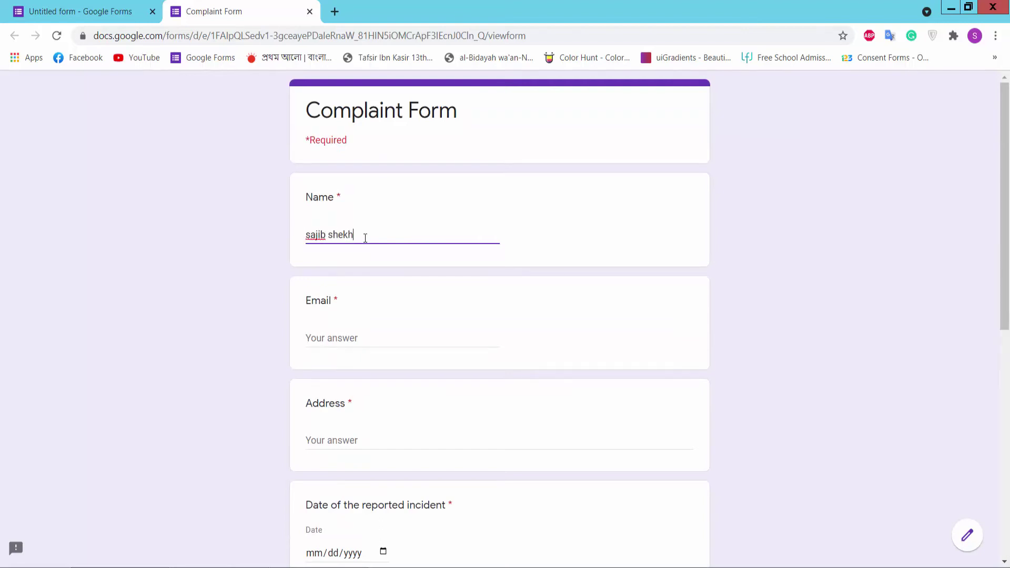
{"action": "left_click", "coordinate": [363, 340]}
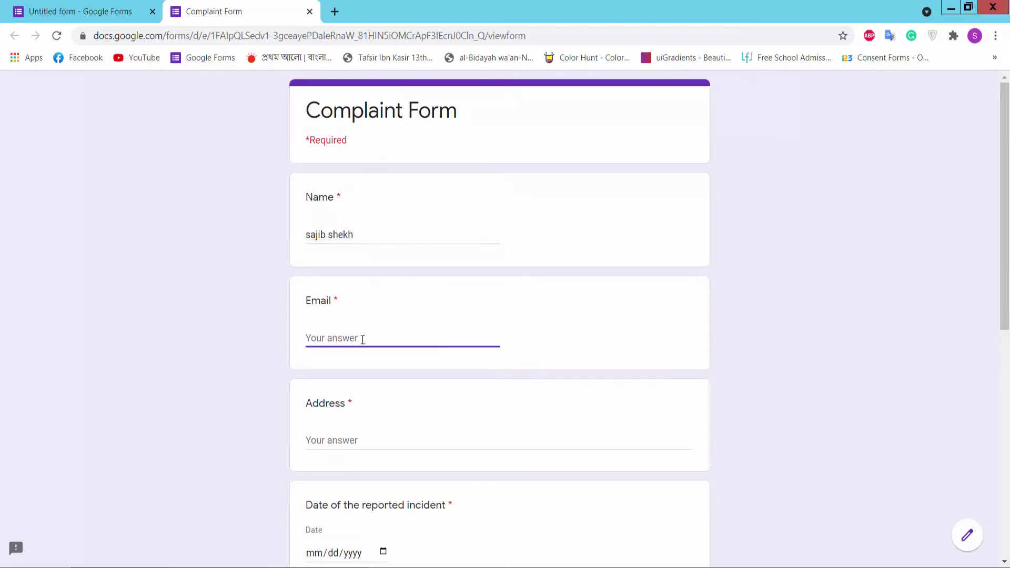
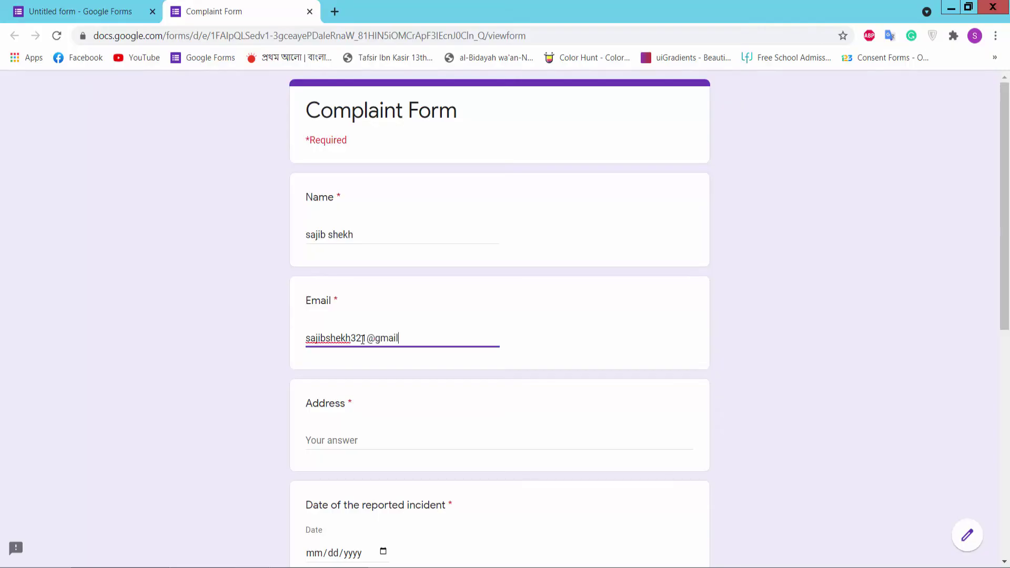
Step: Answer Address with 'dt' and set the incident date to 07/23/2021
{"action": "left_click", "coordinate": [363, 443]}
{"action": "type", "text": "dth"}
{"action": "scroll", "coordinate": [369, 466], "scroll_direction": "down", "scroll_amount": 3}
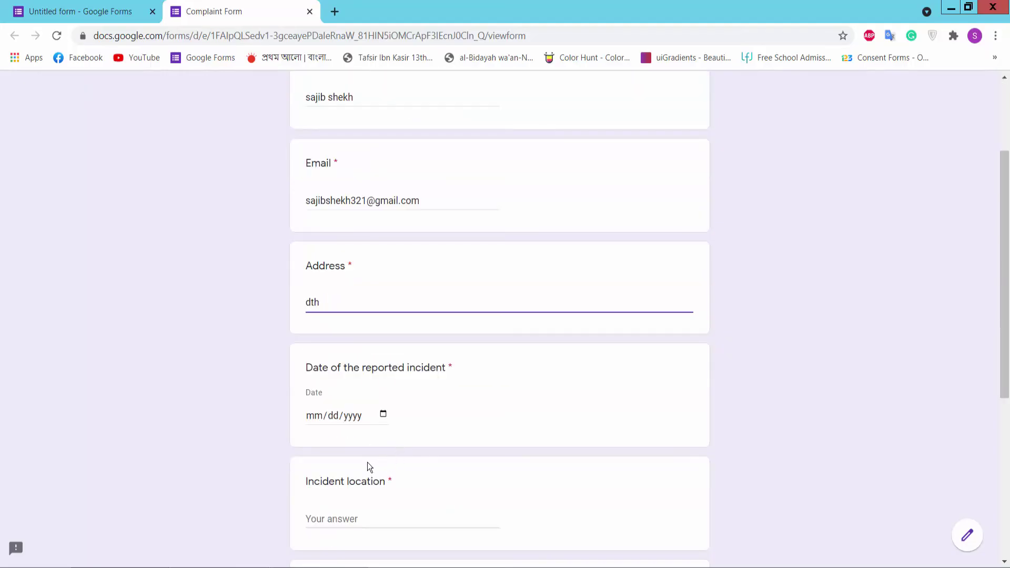
{"action": "left_click", "coordinate": [384, 415]}
{"action": "left_click", "coordinate": [412, 331]}
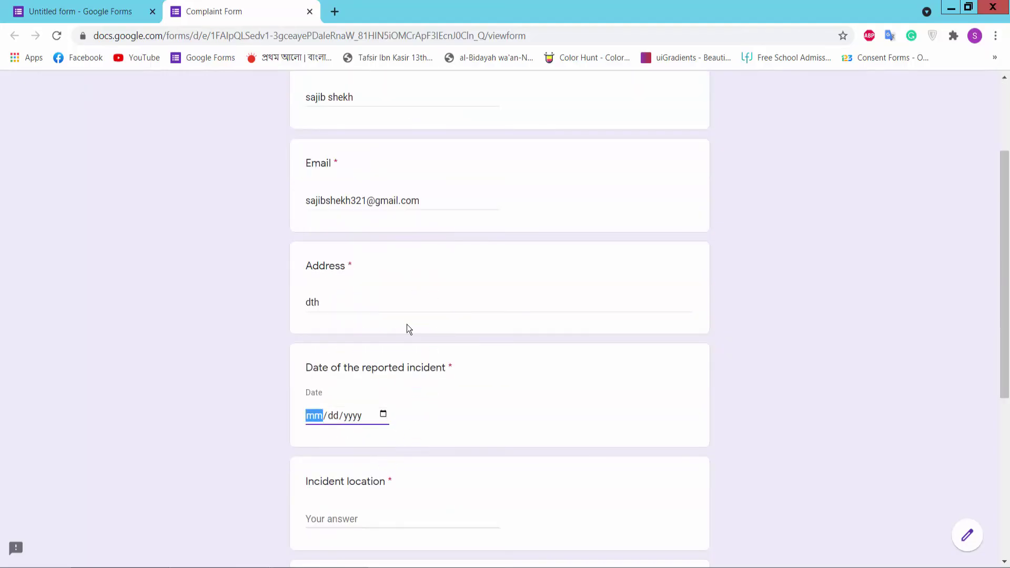
{"action": "scroll", "coordinate": [429, 349], "scroll_direction": "down", "scroll_amount": 1}
{"action": "scroll", "coordinate": [400, 368], "scroll_direction": "down", "scroll_amount": 1}
Step: Fill Incident location 'yhew', Complaint details 'degwe', signature 'wery', and submit
{"action": "left_click", "coordinate": [361, 384]}
{"action": "type", "text": "yhew"}
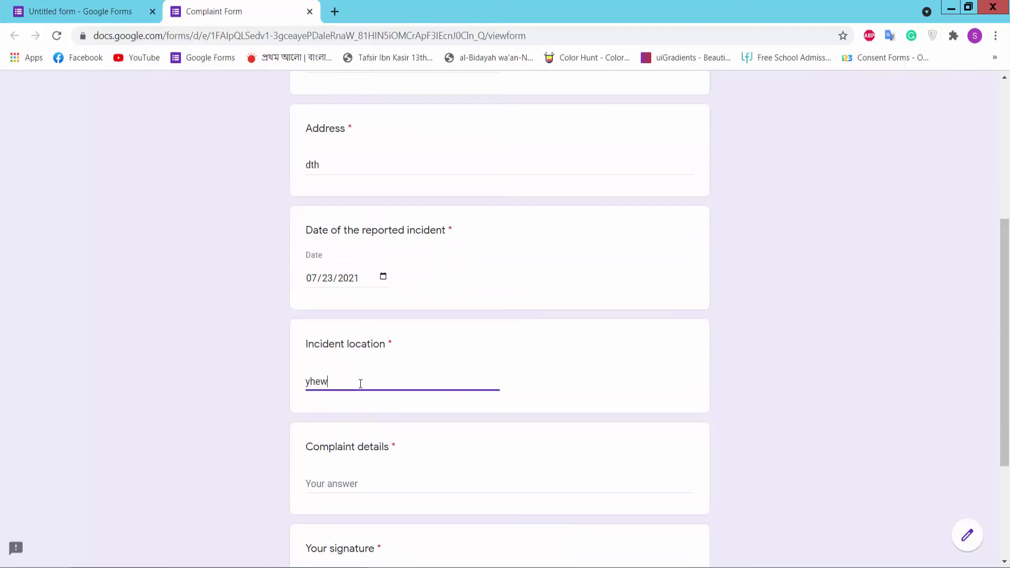
{"action": "left_click", "coordinate": [357, 481]}
{"action": "type", "text": "degwe"}
{"action": "scroll", "coordinate": [383, 470], "scroll_direction": "down", "scroll_amount": 2}
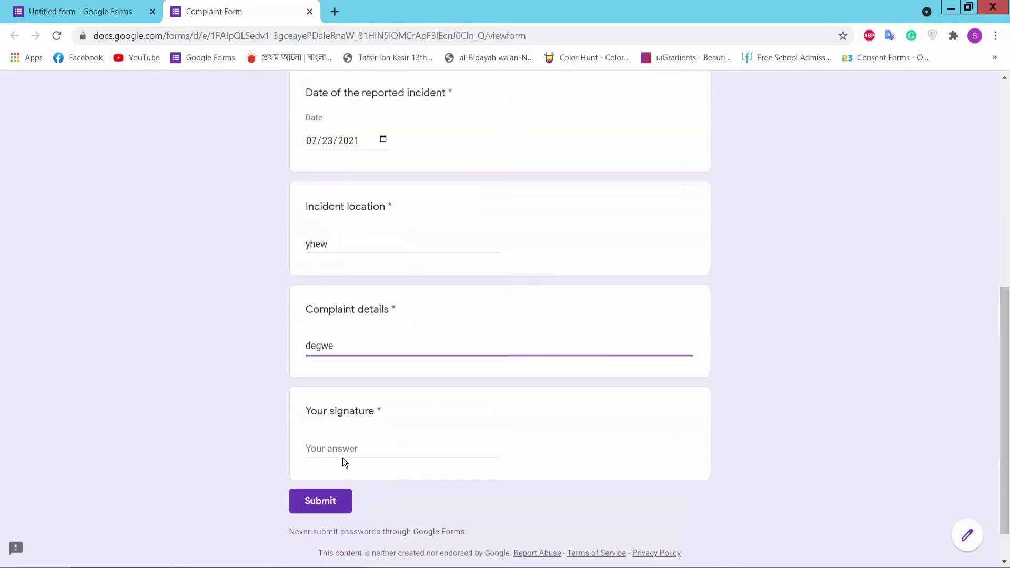
{"action": "left_click", "coordinate": [333, 449]}
{"action": "type", "text": "wery"}
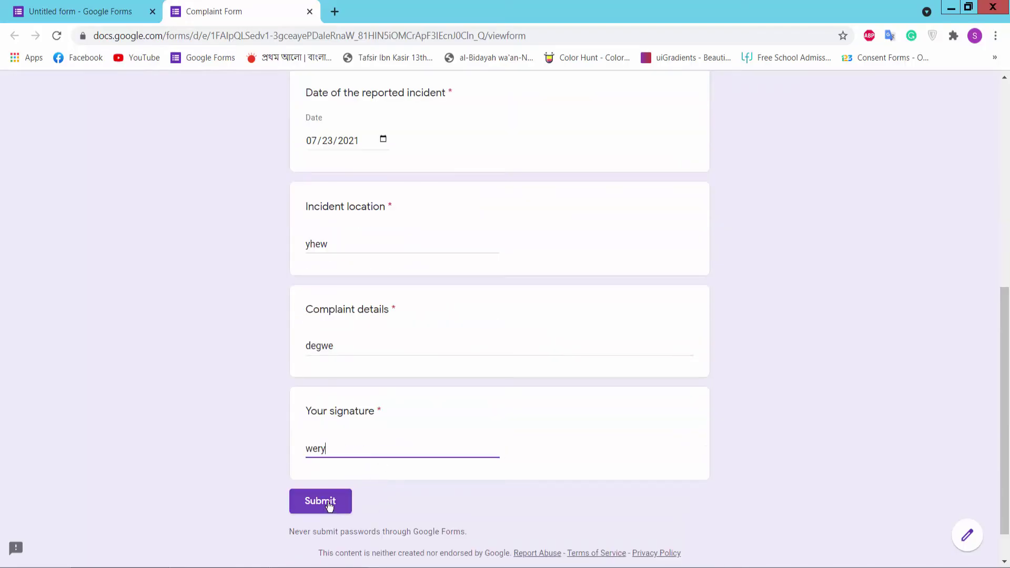
{"action": "left_click", "coordinate": [328, 502]}
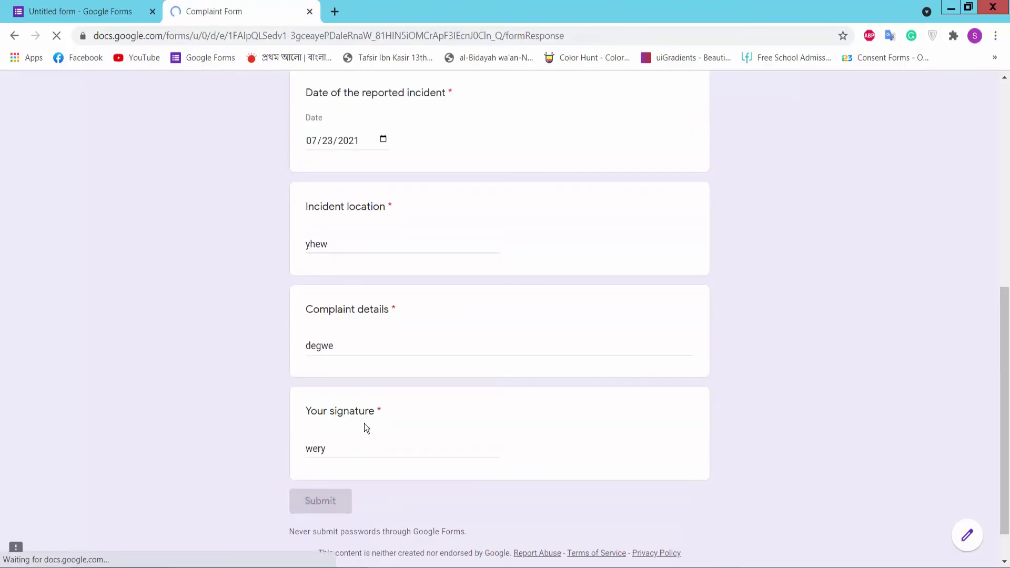
Step: Review the single submitted response in the editor's Responses summary
{"action": "left_click", "coordinate": [82, 10]}
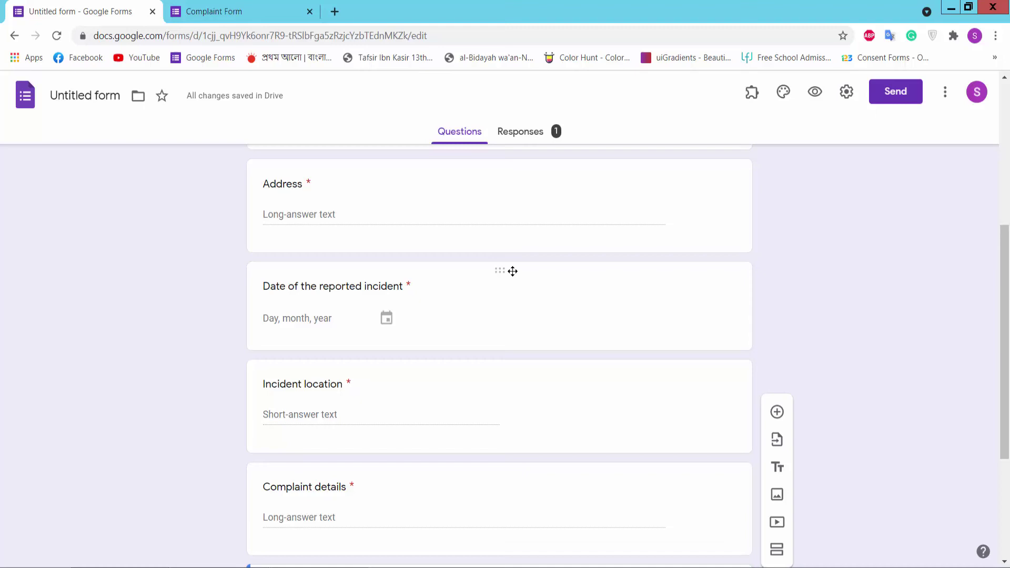
{"action": "left_click", "coordinate": [522, 135]}
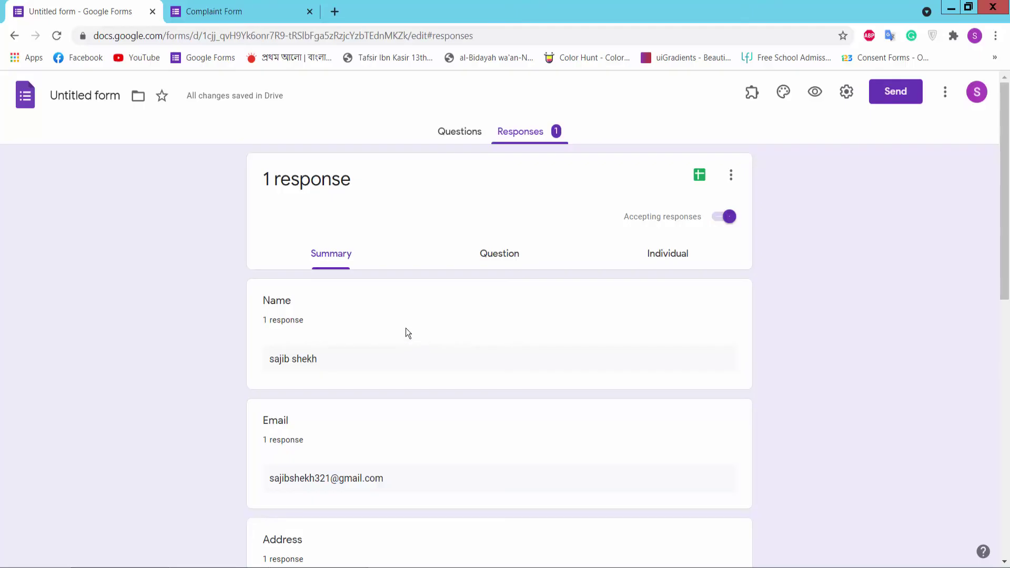
{"action": "scroll", "coordinate": [402, 330], "scroll_direction": "down", "scroll_amount": 3}
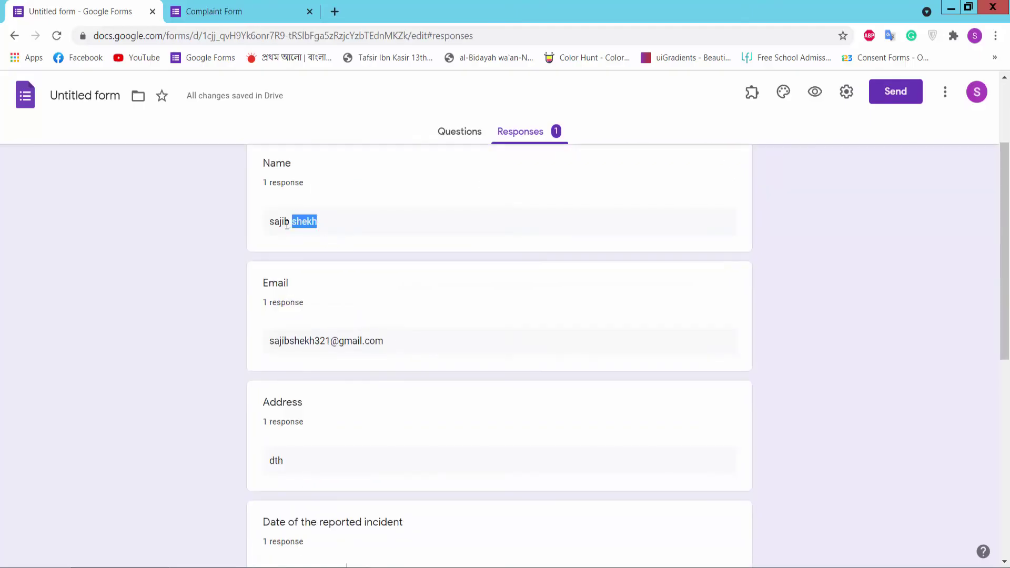
{"action": "left_click_drag", "start_coordinate": [287, 224], "coordinate": [265, 225]}
{"action": "scroll", "coordinate": [368, 295], "scroll_direction": "down", "scroll_amount": 1}
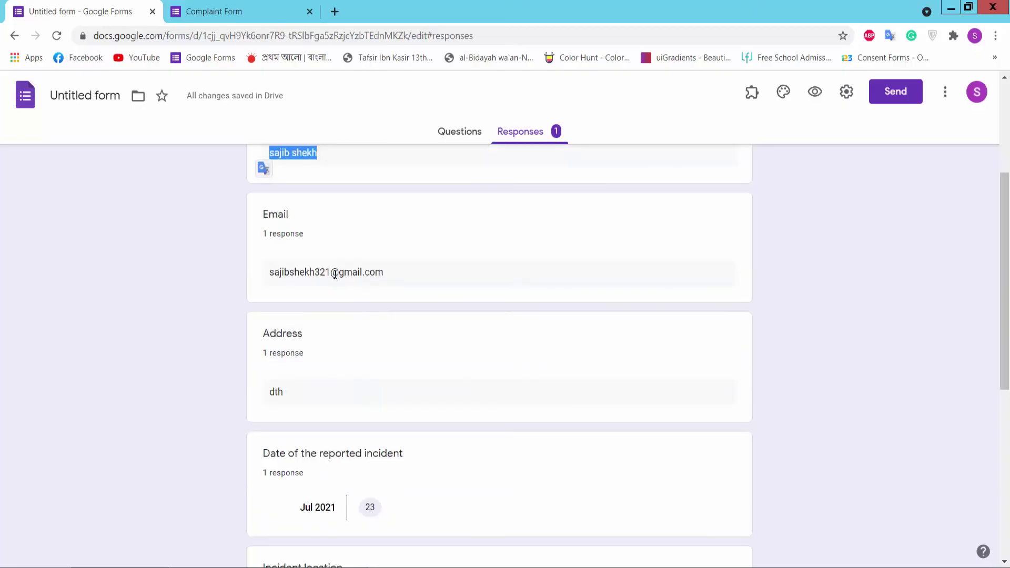
{"action": "left_click", "coordinate": [335, 274]}
{"action": "scroll", "coordinate": [340, 377], "scroll_direction": "down", "scroll_amount": 2}
{"action": "scroll", "coordinate": [327, 490], "scroll_direction": "down", "scroll_amount": 3}
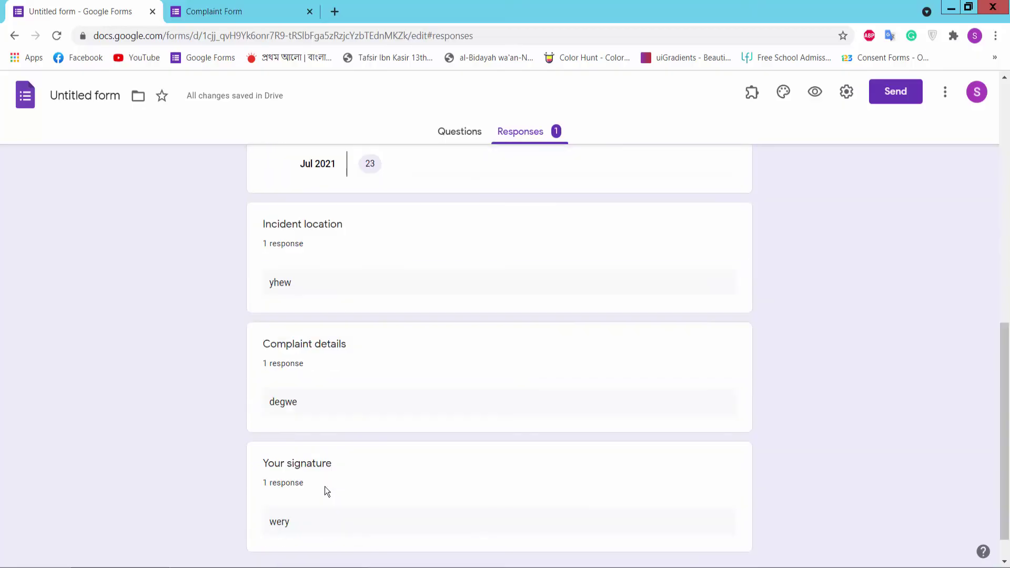
{"action": "scroll", "coordinate": [421, 467], "scroll_direction": "up", "scroll_amount": 8}
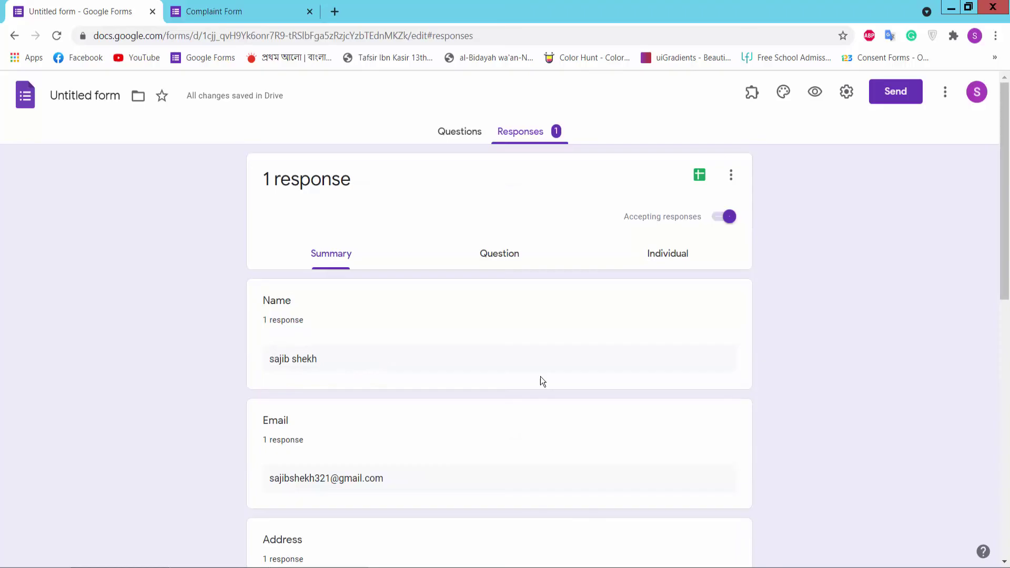
{"action": "left_click", "coordinate": [461, 131]}
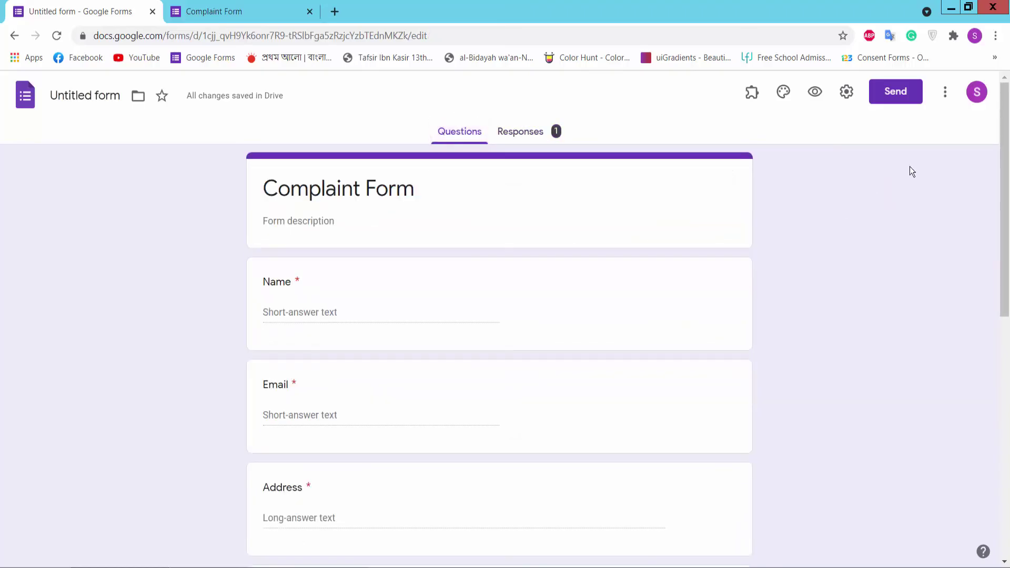
Step: Copy the form's shortened share link from the Send dialog and open a new tab
{"action": "left_click", "coordinate": [890, 95]}
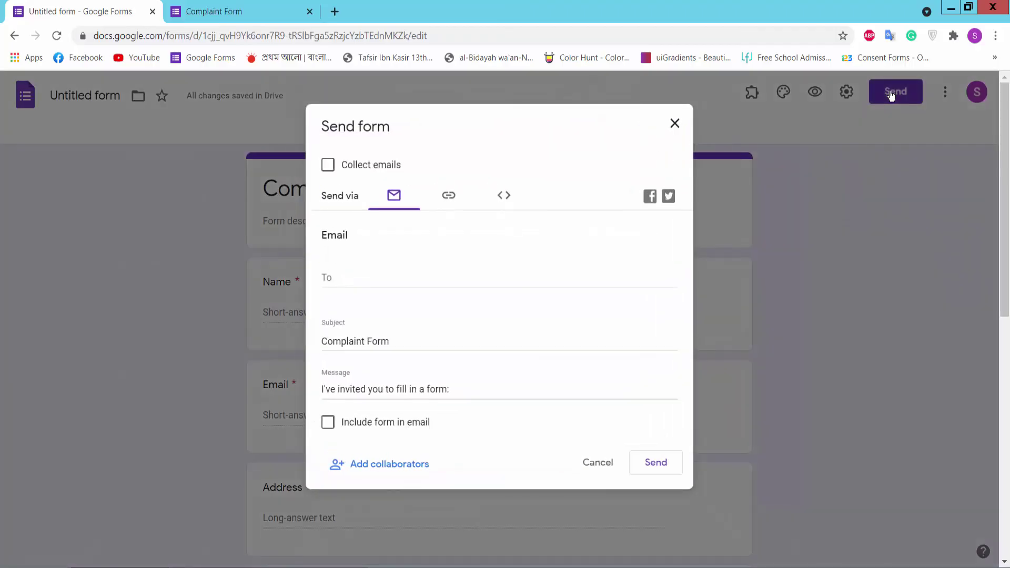
{"action": "left_click", "coordinate": [449, 196]}
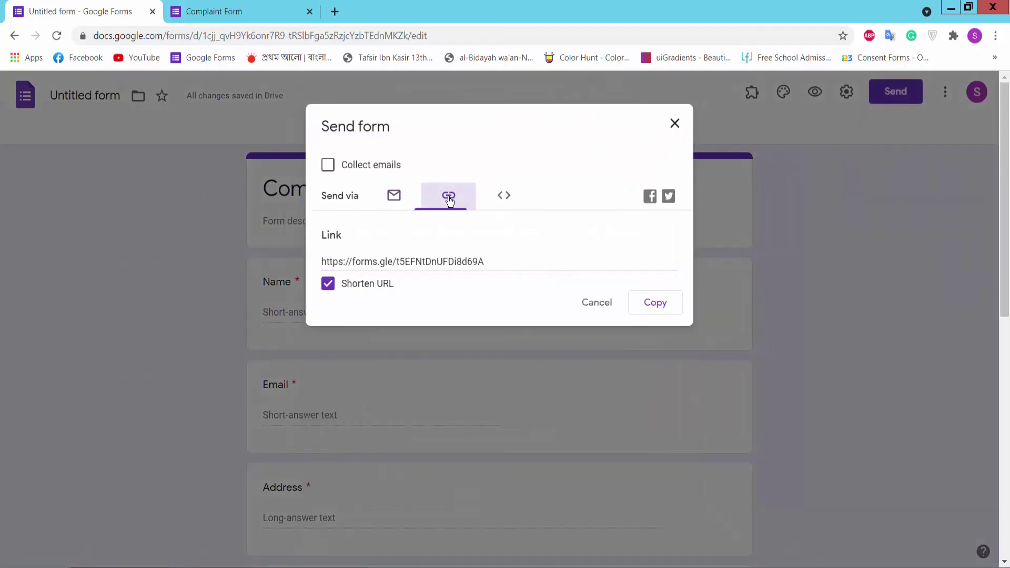
{"action": "left_click", "coordinate": [663, 309]}
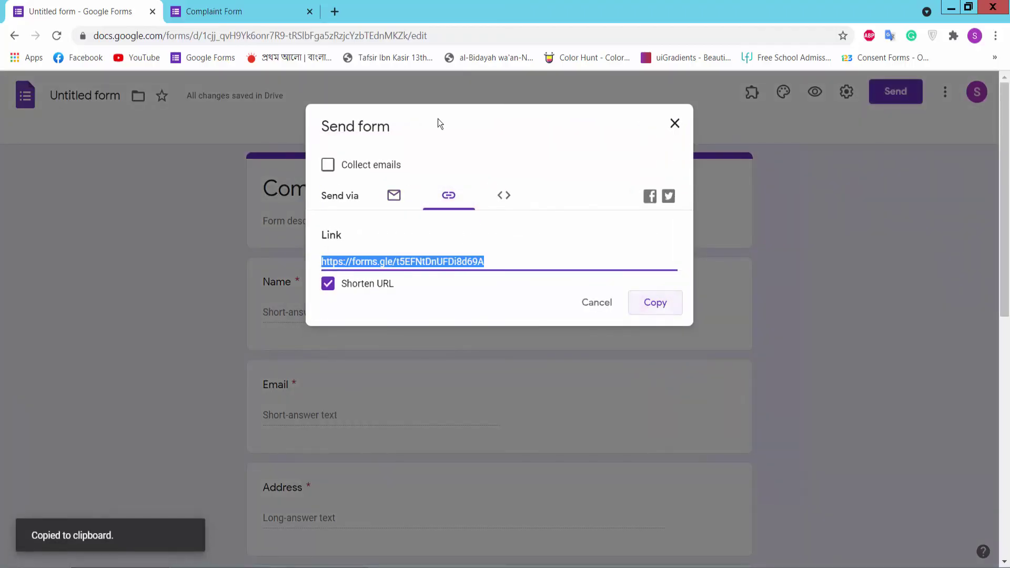
{"action": "left_click", "coordinate": [334, 12]}
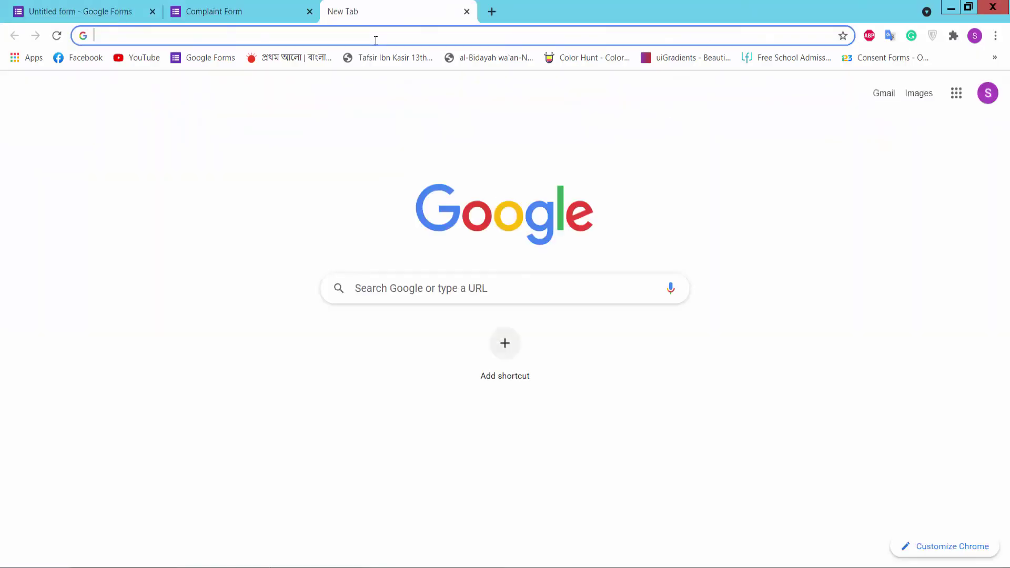
Step: Load the copied forms.gle link and scroll through the live Complaint Form
{"action": "key", "text": "ctrl+v"}
{"action": "key", "text": "Return"}
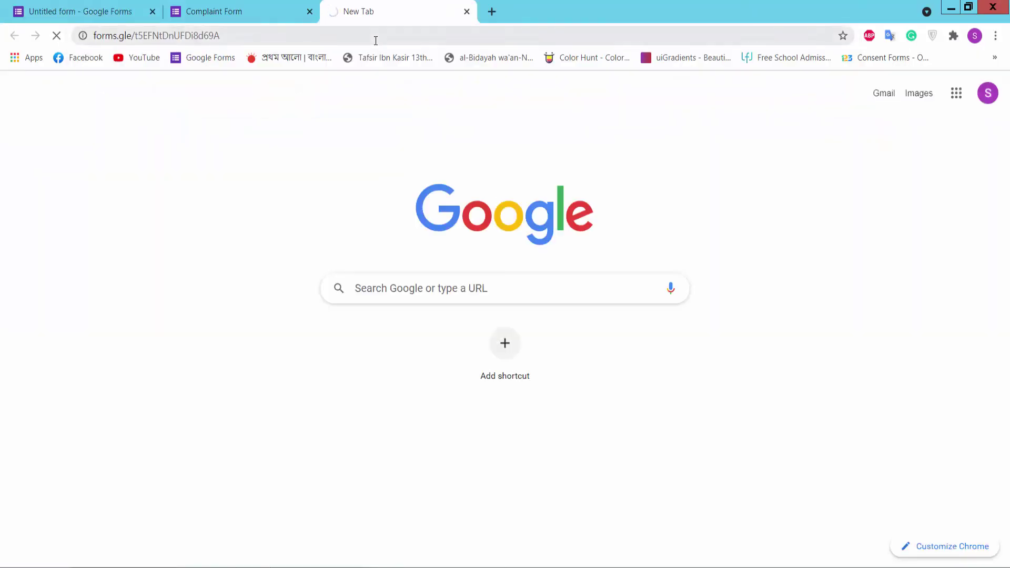
{"action": "scroll", "coordinate": [494, 371], "scroll_direction": "down", "scroll_amount": 5}
{"action": "scroll", "coordinate": [495, 372], "scroll_direction": "down", "scroll_amount": 3}
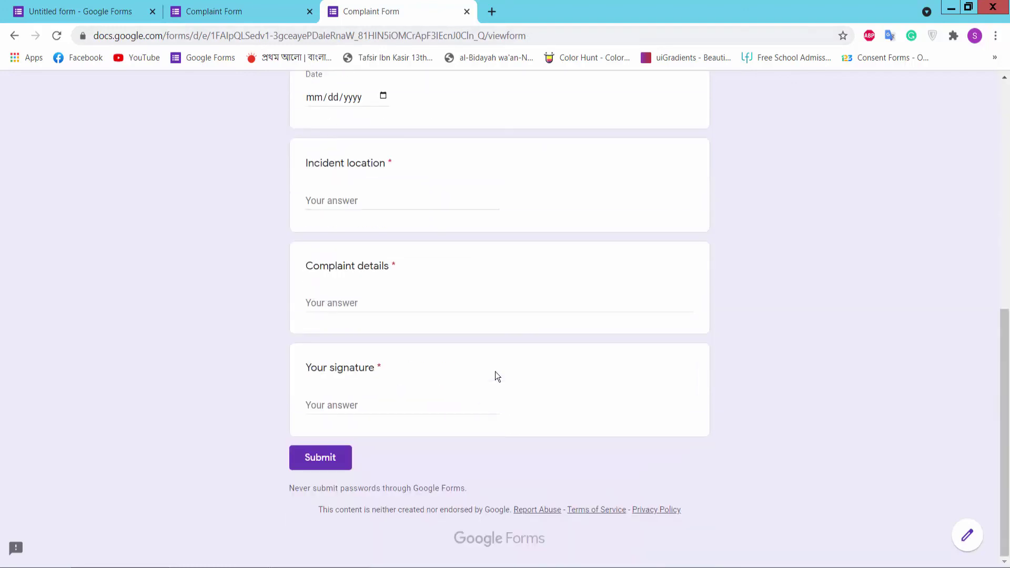
{"action": "scroll", "coordinate": [495, 372], "scroll_direction": "up", "scroll_amount": 8}
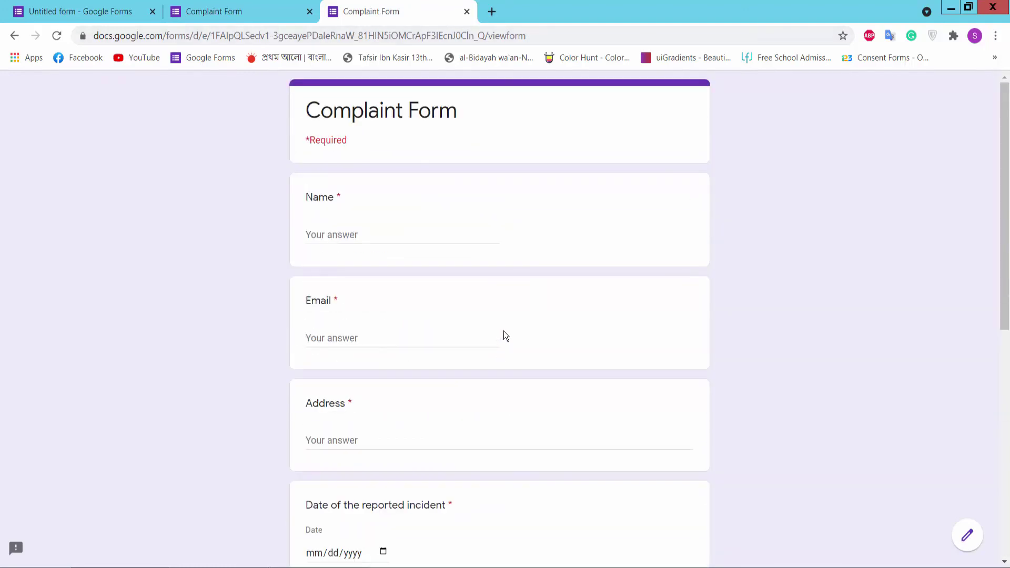